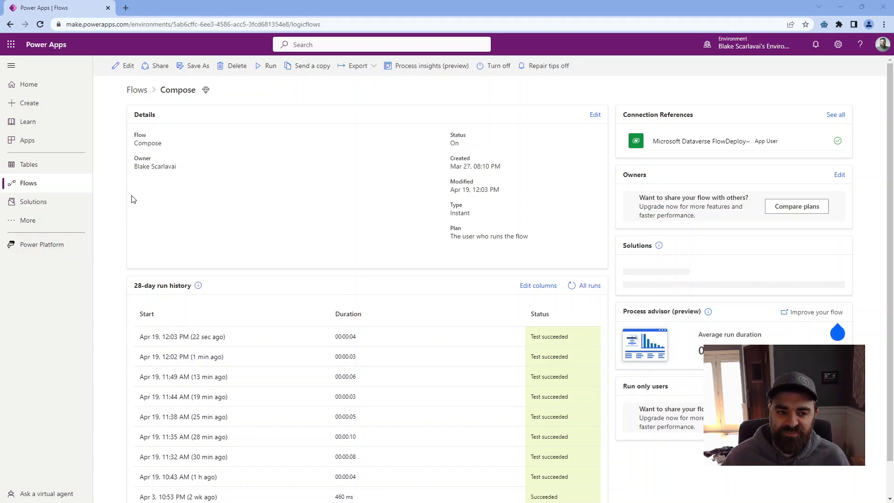
# Edit the Compose flow and expand Apply to each and its Condition comparing Created with addDays(utcNow(),-30)
pyautogui.click(124, 69)
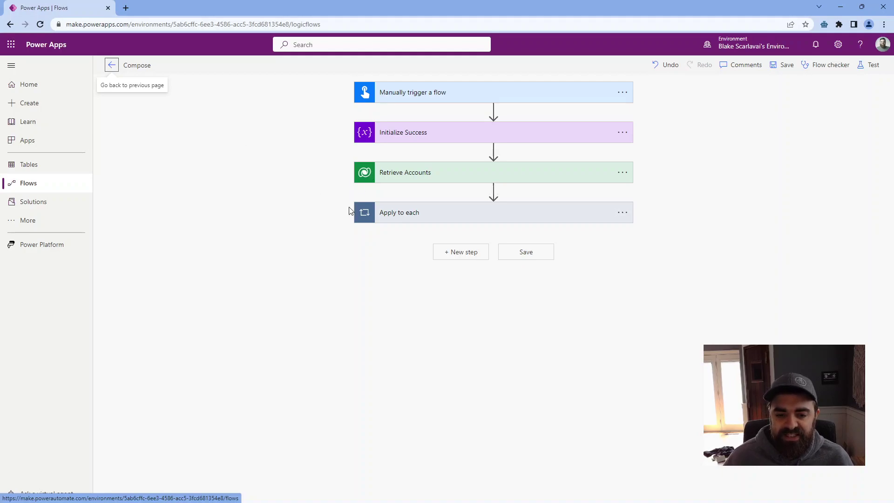
pyautogui.click(418, 212)
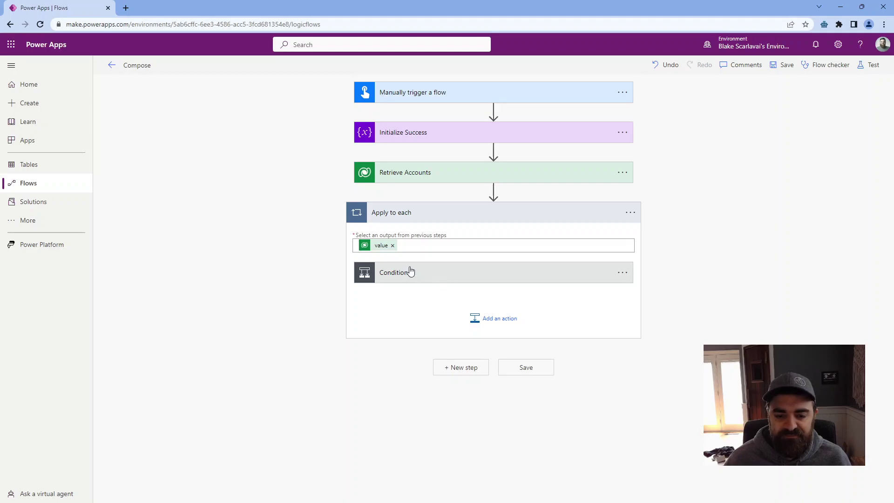
pyautogui.click(417, 280)
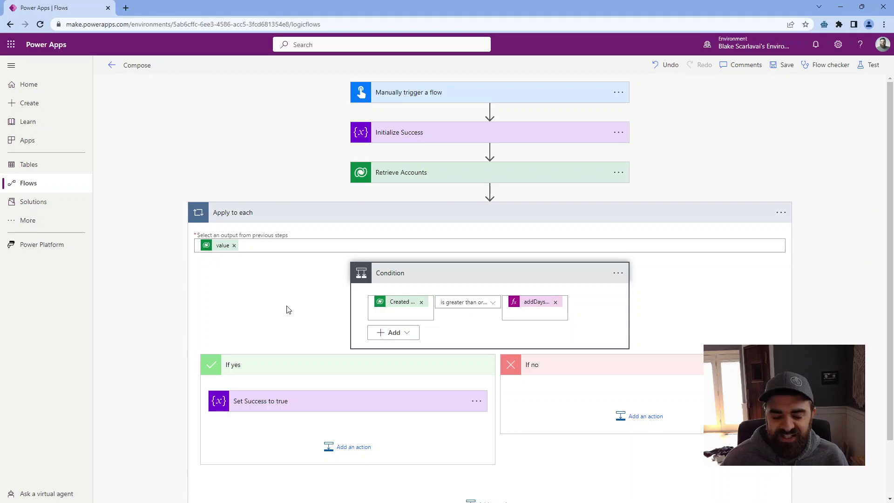
pyautogui.scroll(-1, 300, 317)
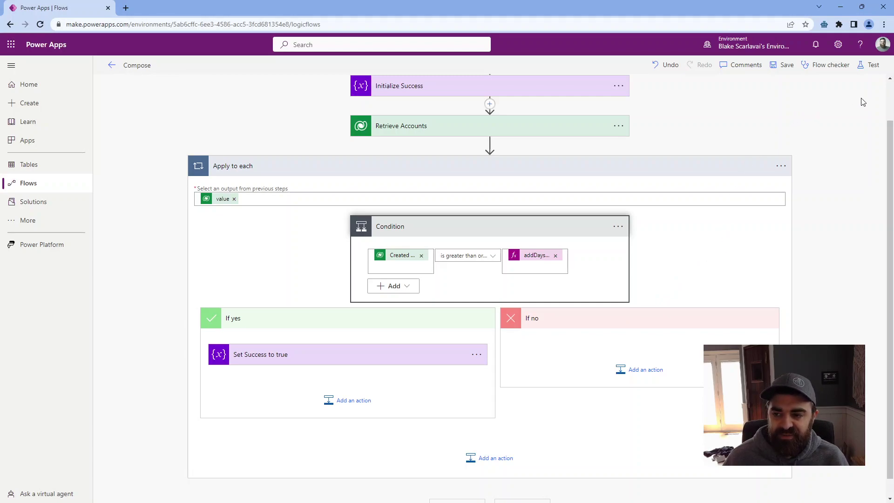
# Save the flow, test it manually with Run flow, and view the successful run
pyautogui.click(872, 65)
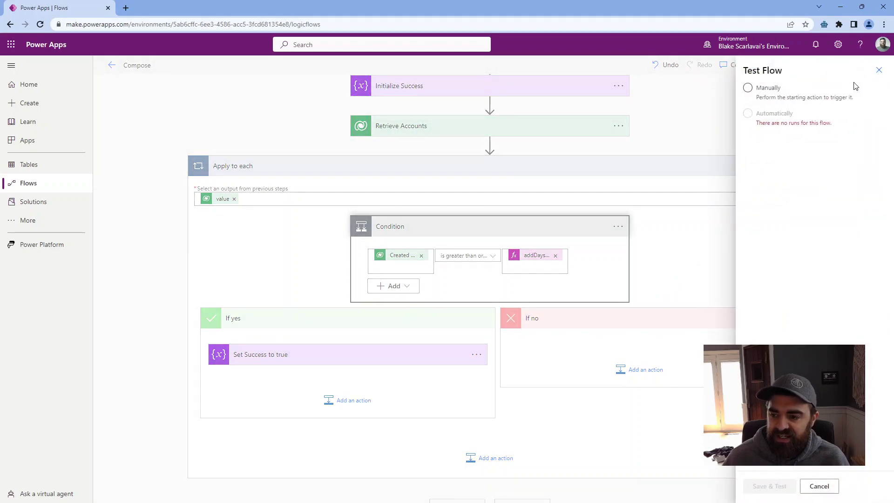
pyautogui.click(770, 98)
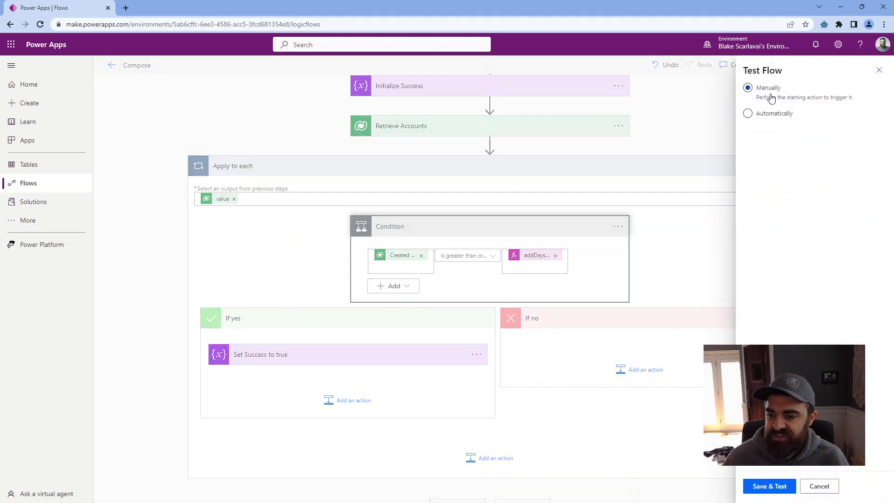
pyautogui.click(786, 489)
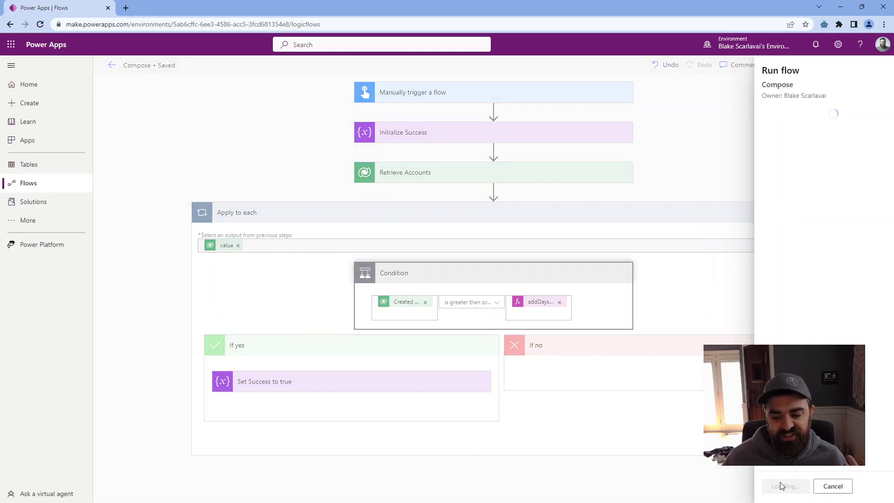
pyautogui.click(773, 489)
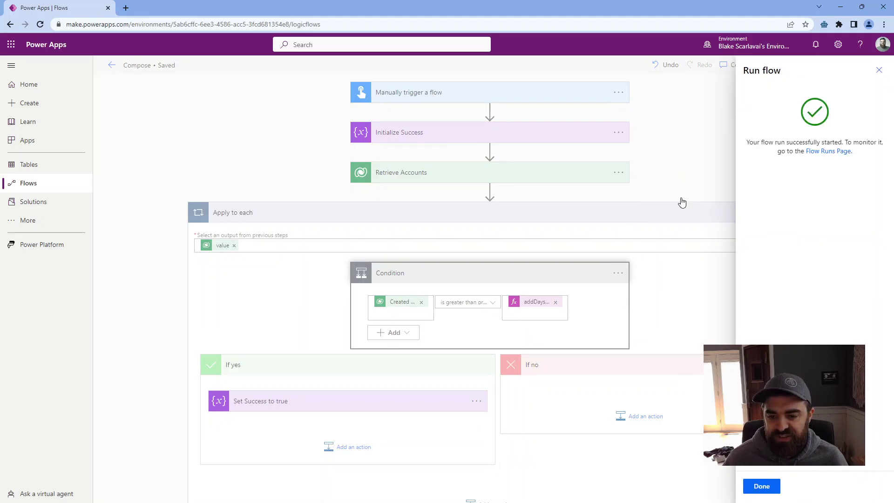
pyautogui.click(761, 487)
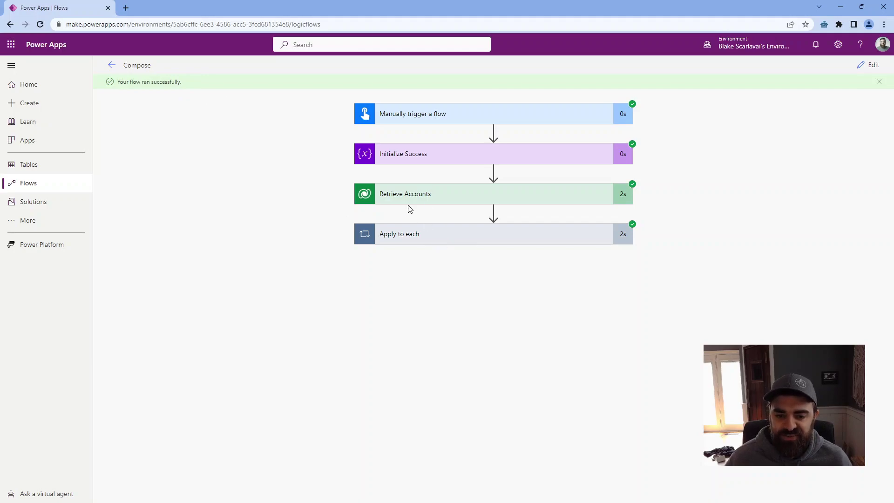
# Expand the run's loop and Initialize Success to show its initial value false
pyautogui.click(408, 238)
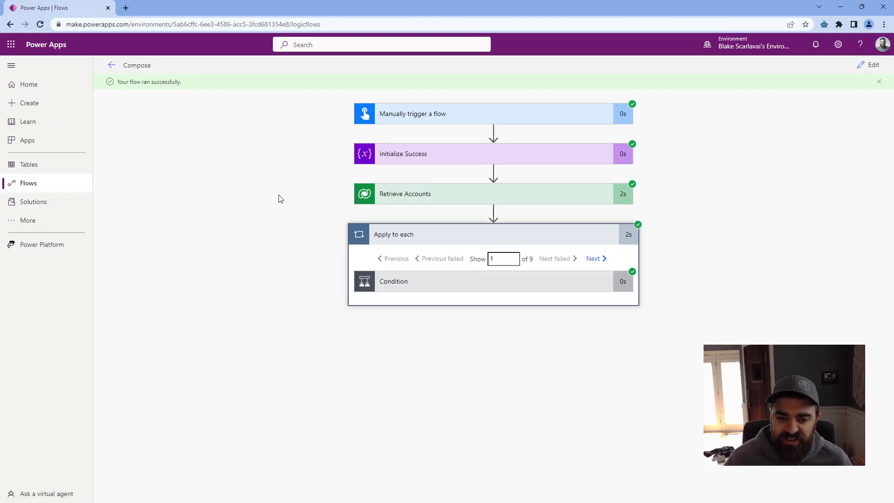
pyautogui.click(423, 114)
pyautogui.click(423, 114)
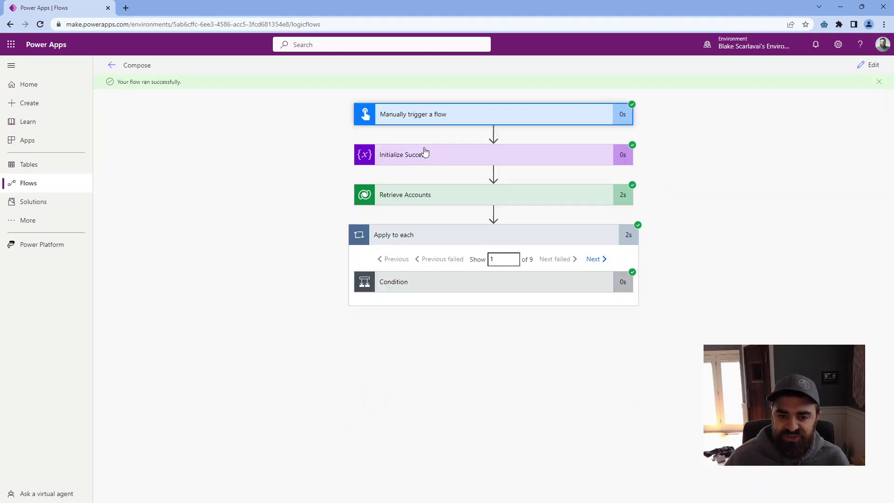
pyautogui.click(443, 153)
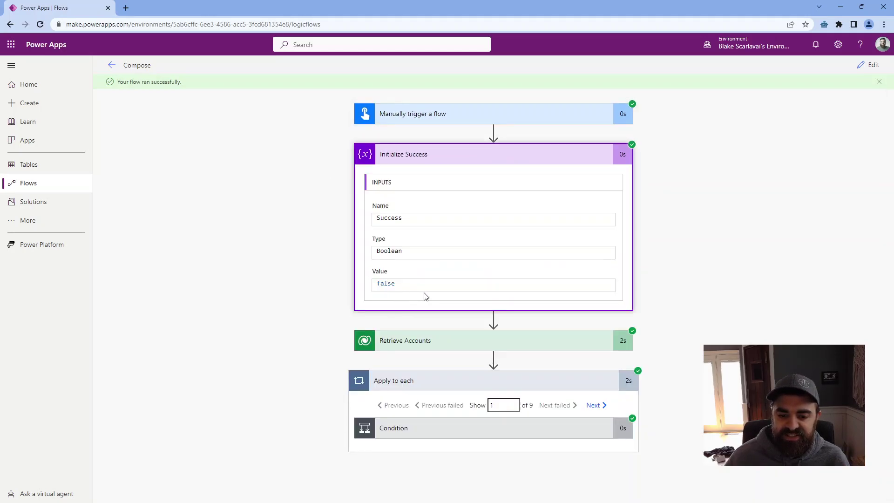
pyautogui.moveTo(396, 283); pyautogui.dragTo(367, 281)
pyautogui.click(394, 282)
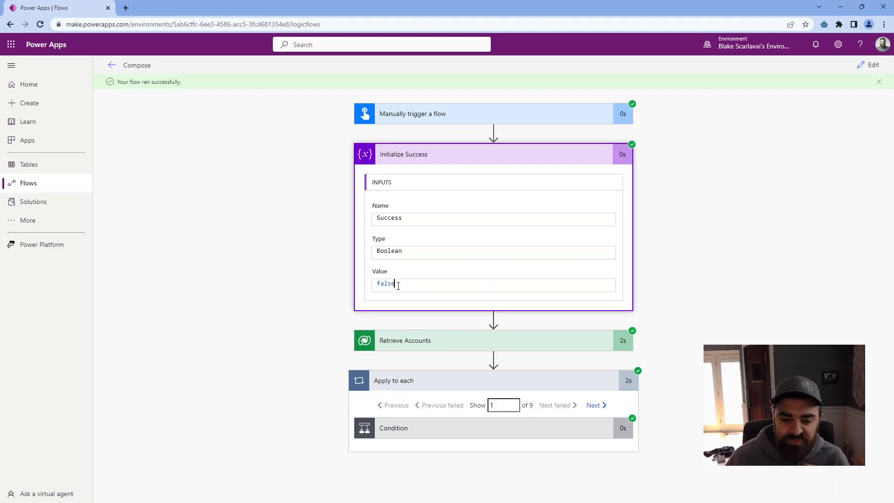
pyautogui.doubleClick(392, 283)
pyautogui.click(411, 283)
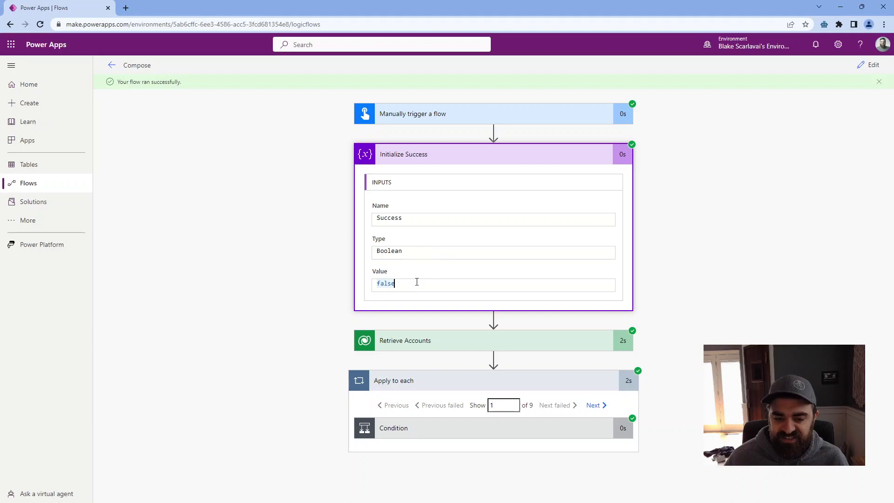
pyautogui.moveTo(416, 282); pyautogui.dragTo(371, 298)
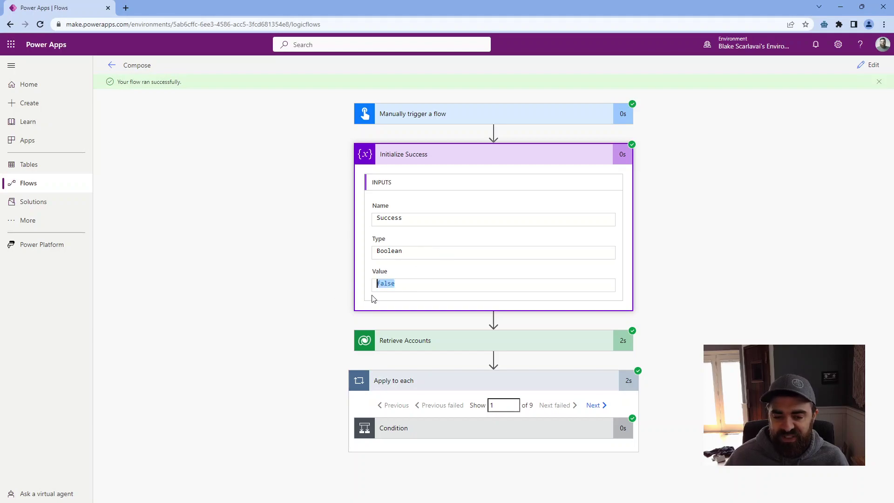
pyautogui.click(307, 236)
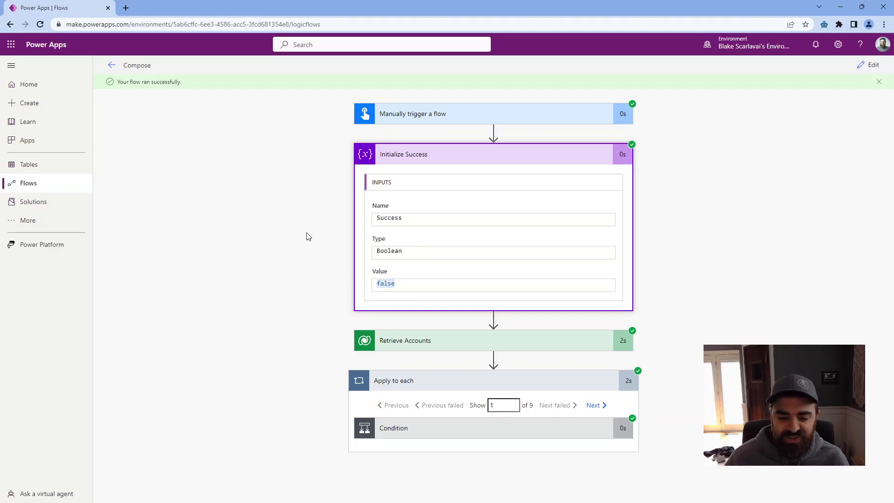
# Open the loop's Condition run details to show its expression result false
pyautogui.click(466, 436)
pyautogui.scroll(-3, 298, 323)
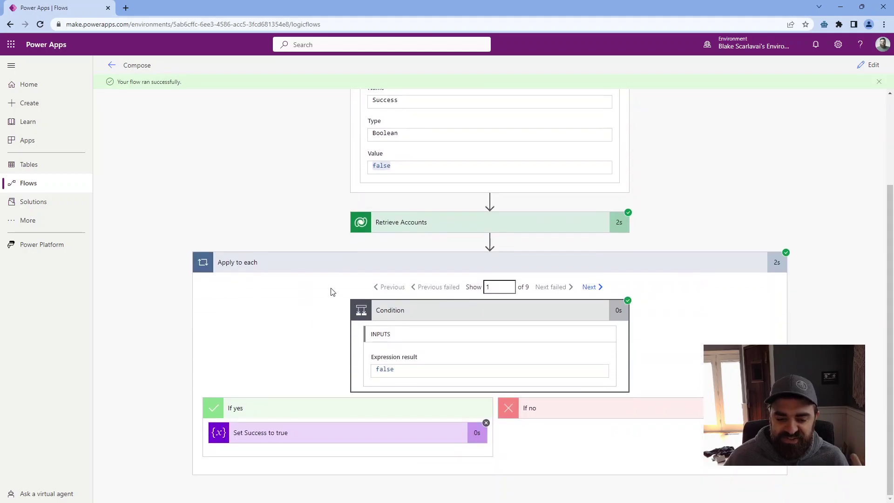
pyautogui.doubleClick(412, 371)
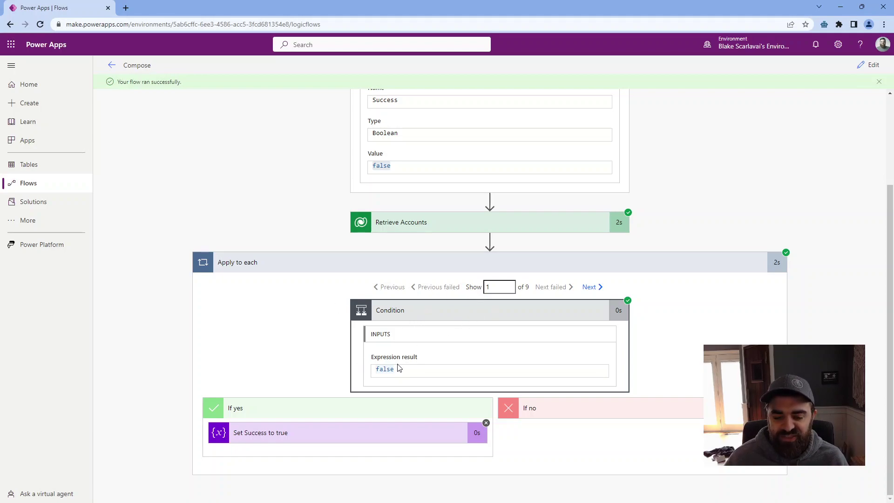
pyautogui.moveTo(425, 374); pyautogui.dragTo(355, 371)
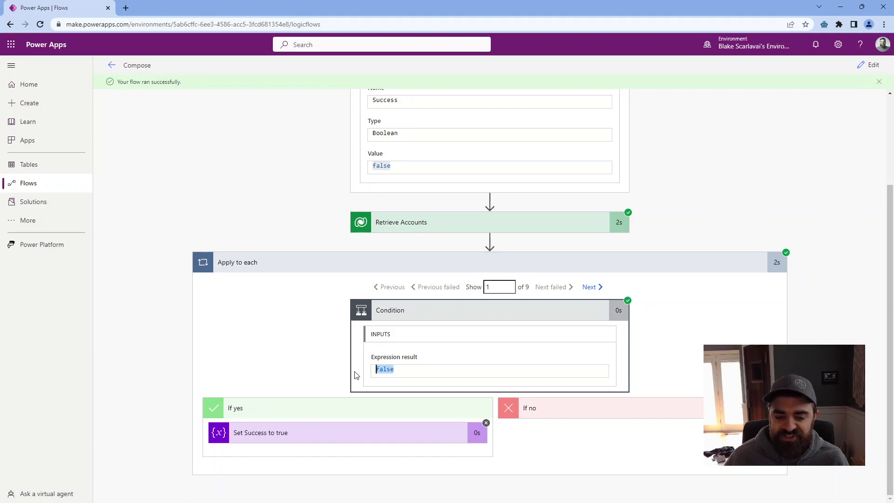
pyautogui.click(297, 344)
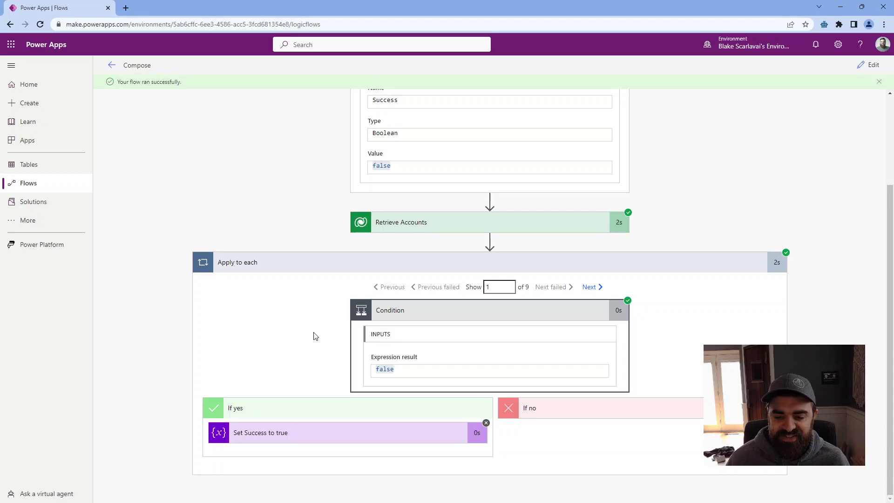
# Back in the editor, add a Compose action inside the Apply to each loop
pyautogui.click(870, 64)
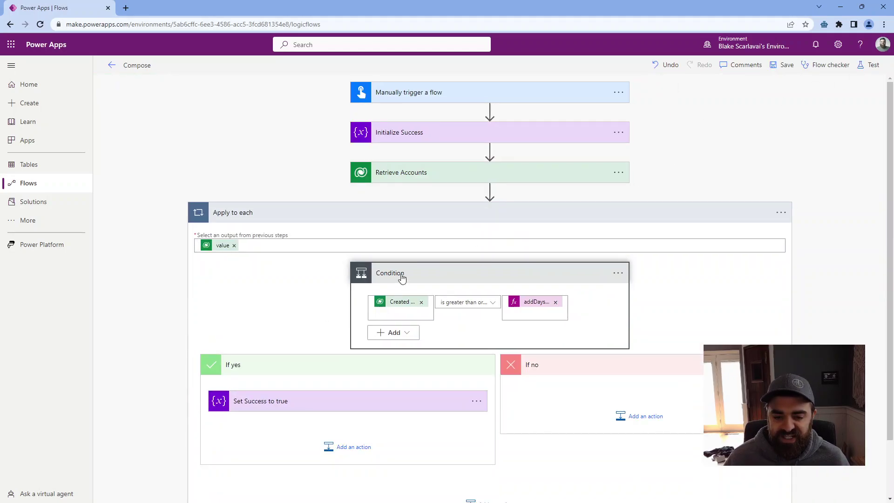
pyautogui.click(402, 278)
pyautogui.click(496, 332)
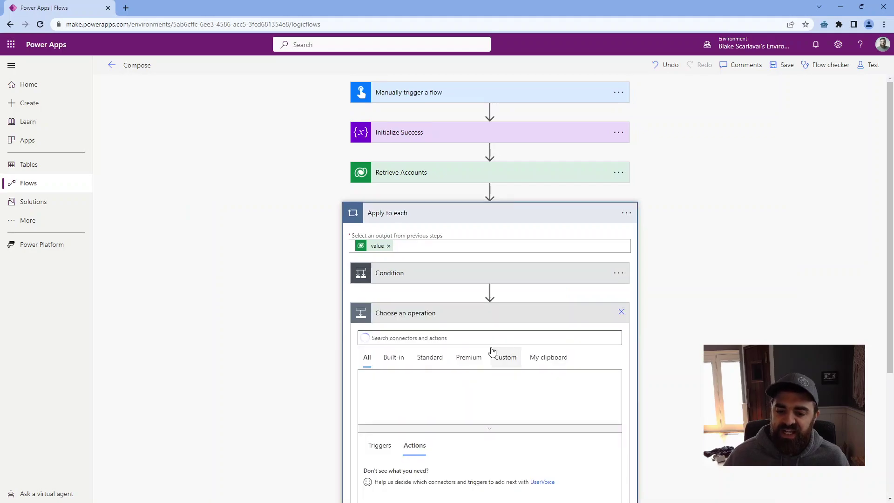
pyautogui.click(503, 339)
pyautogui.write('compose')
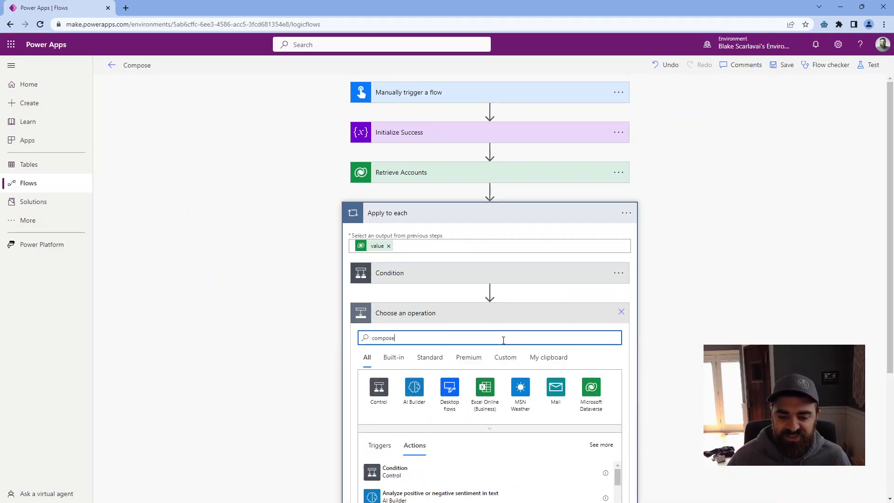
pyautogui.scroll(-2, 429, 373)
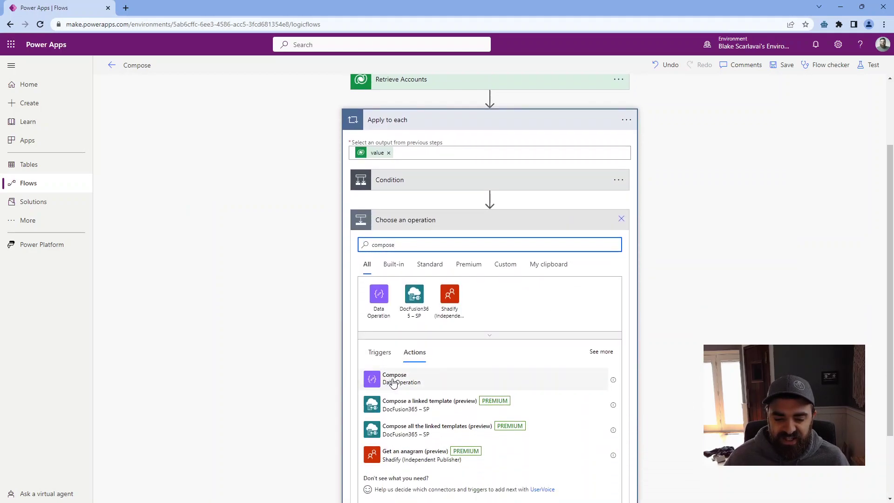
pyautogui.click(421, 382)
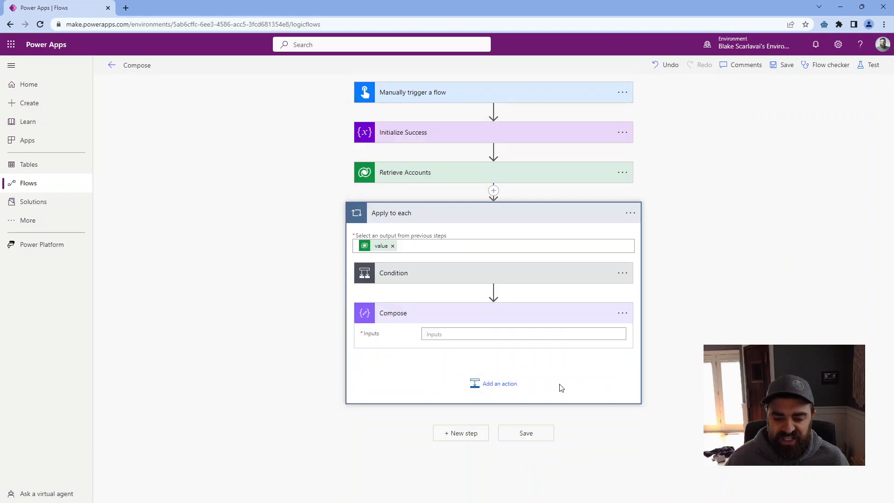
# Copy the Created On value from the Condition and paste it into the Compose inputs
pyautogui.click(527, 337)
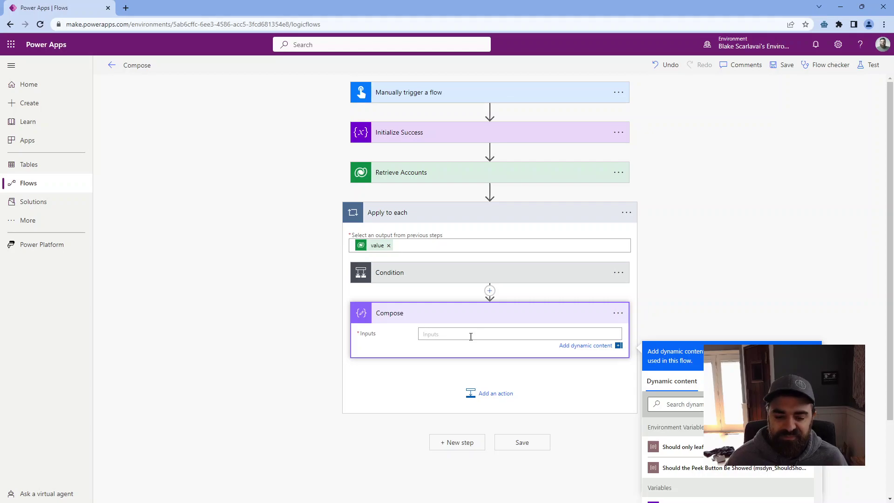
pyautogui.click(534, 272)
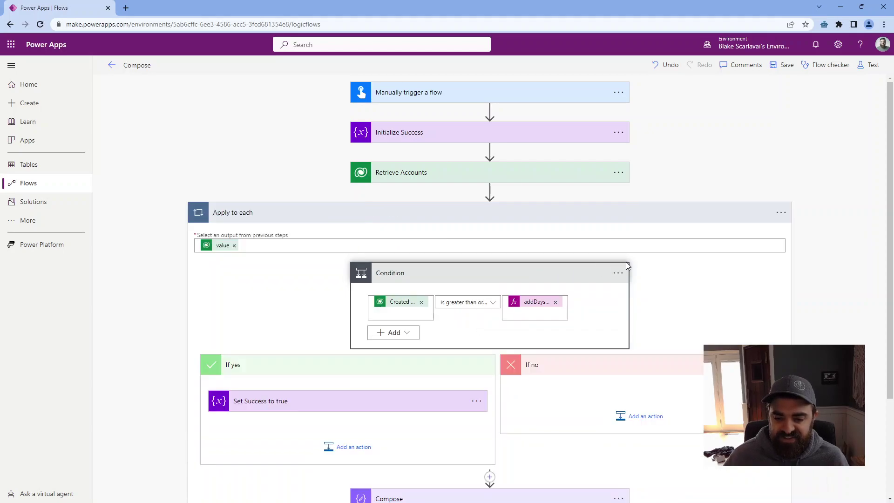
pyautogui.scroll(-2, 429, 226)
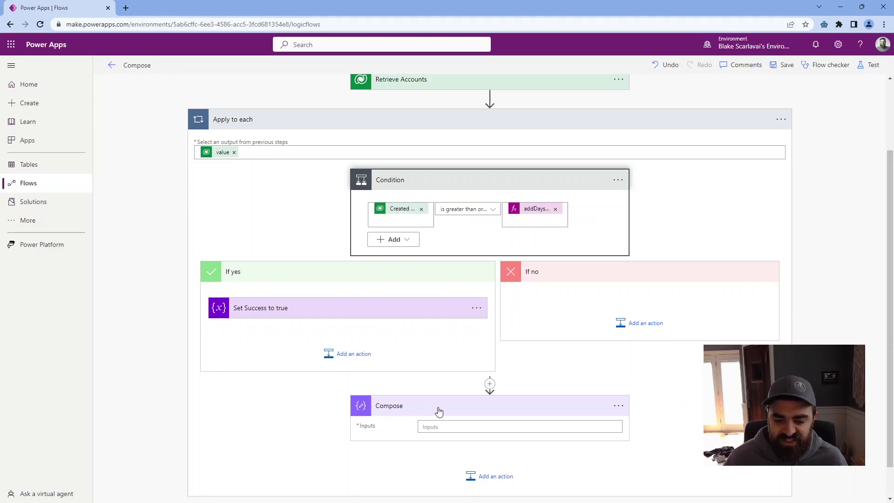
pyautogui.scroll(-1, 585, 379)
pyautogui.click(416, 182)
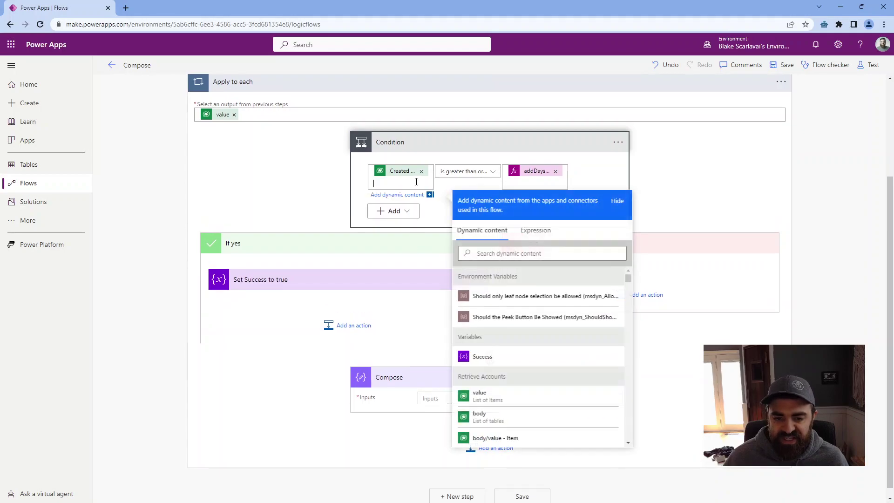
pyautogui.doubleClick(417, 181)
pyautogui.click(433, 400)
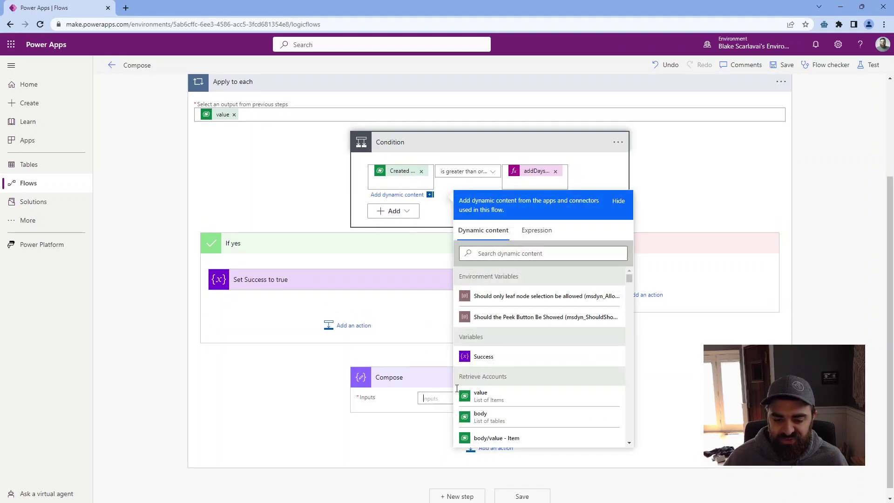
pyautogui.hotkey('ctrl', 'v')
# Rename the Compose step to Account Created On
pyautogui.click(612, 378)
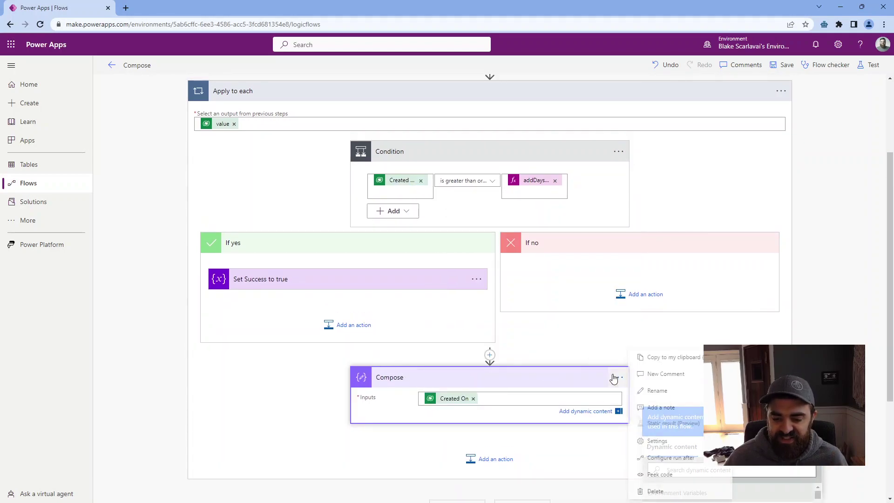
pyautogui.click(649, 388)
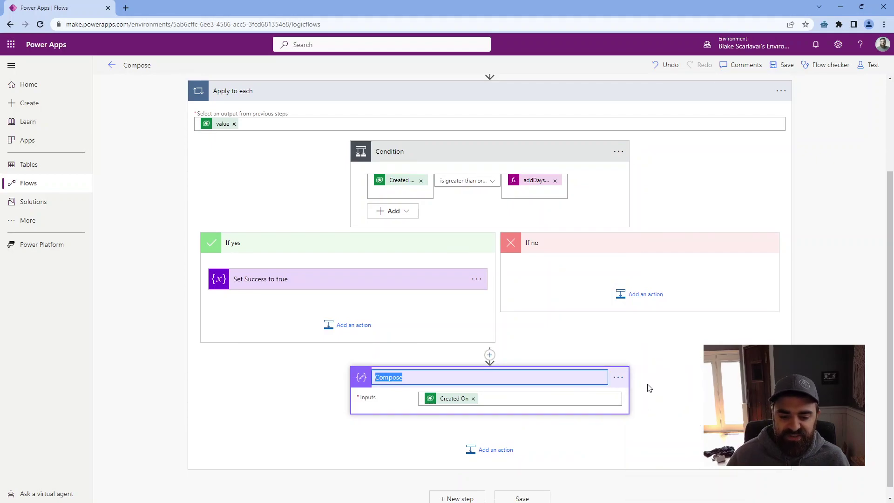
pyautogui.write('Created On')
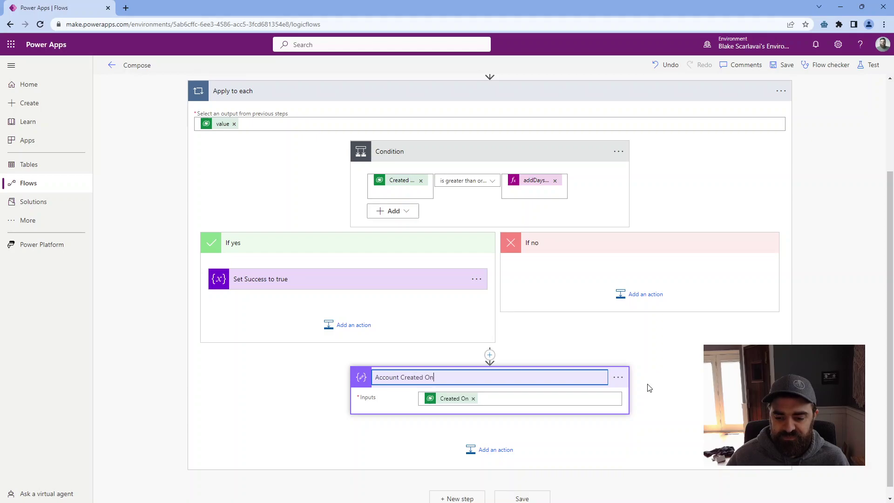
pyautogui.click(649, 387)
# Move the Condition below Account Created On and insert a new Compose action before it
pyautogui.click(546, 159)
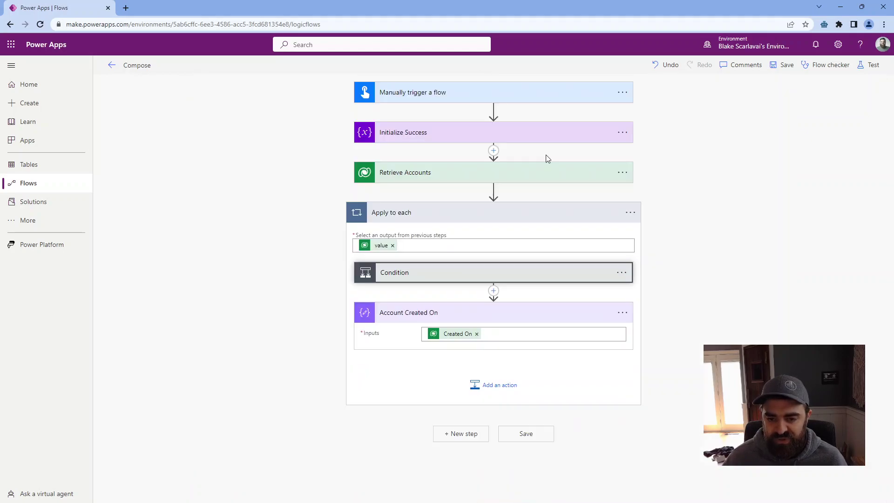
pyautogui.moveTo(471, 268); pyautogui.dragTo(477, 361)
pyautogui.click(493, 317)
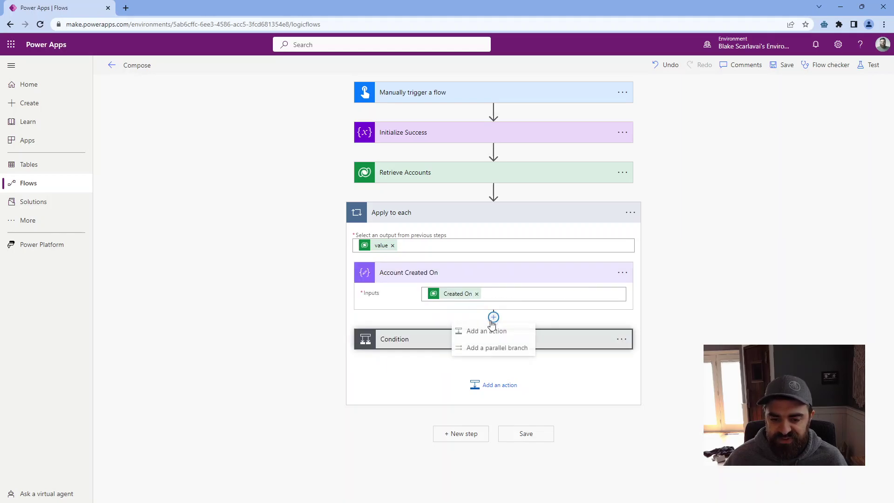
pyautogui.click(494, 333)
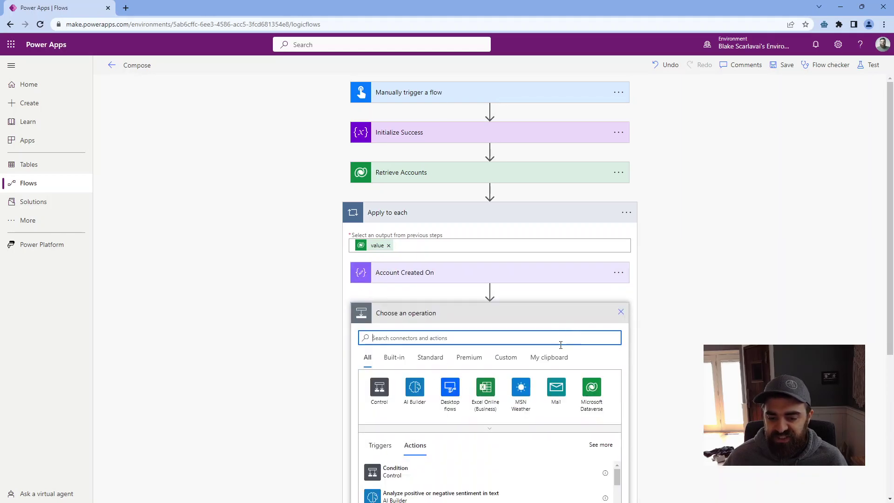
pyautogui.write('compose')
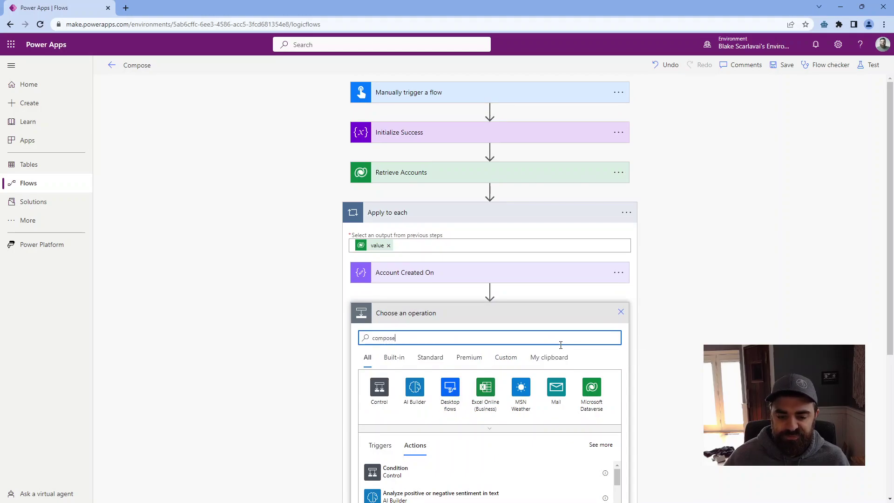
pyautogui.click(401, 477)
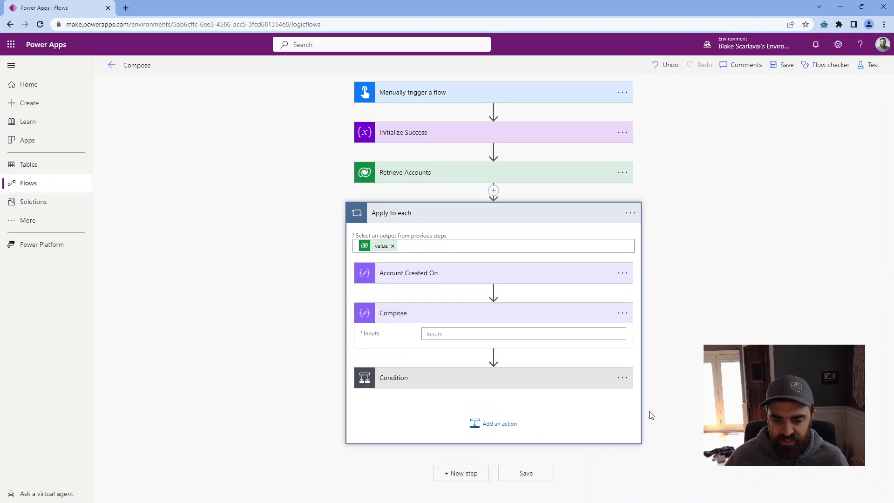
# Set the new Compose input to the expression addDays(utcNow(),-30), copied from the Condition
pyautogui.click(548, 379)
pyautogui.click(541, 325)
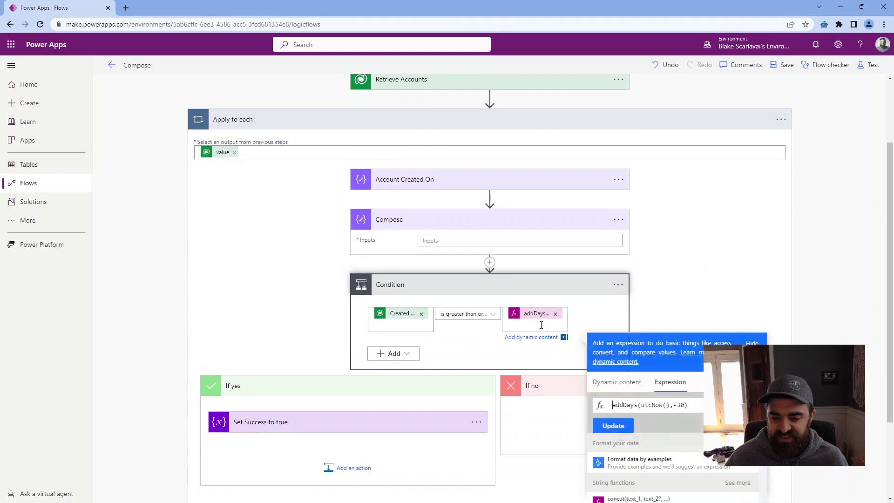
pyautogui.click(499, 237)
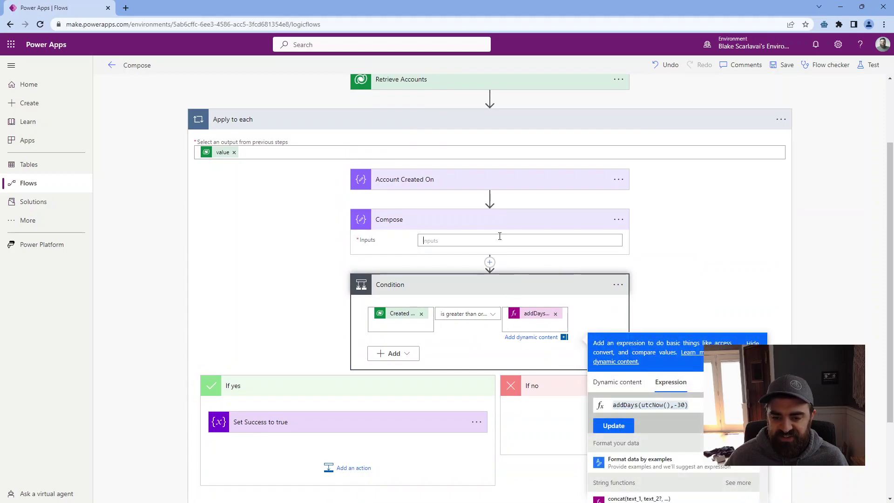
pyautogui.click(724, 297)
pyautogui.write('addDays(utcNow(),-30)')
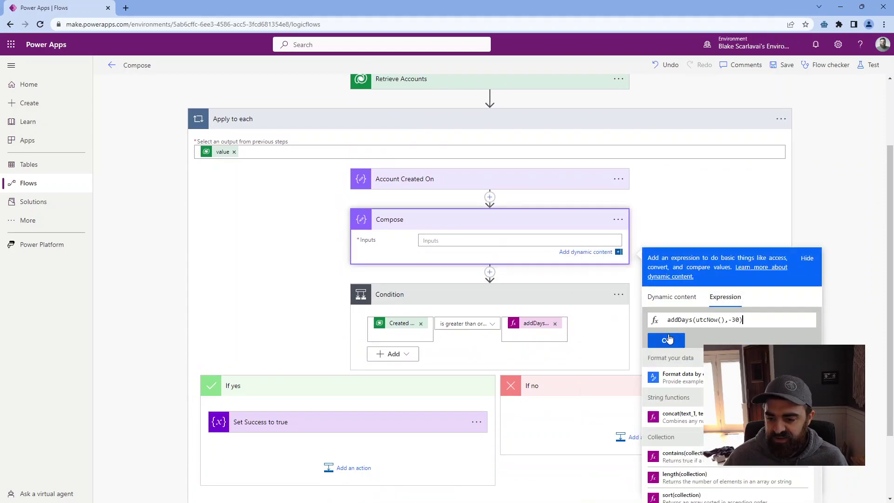
pyautogui.click(666, 340)
# Rename the new Compose step to Today -30 days
pyautogui.click(623, 226)
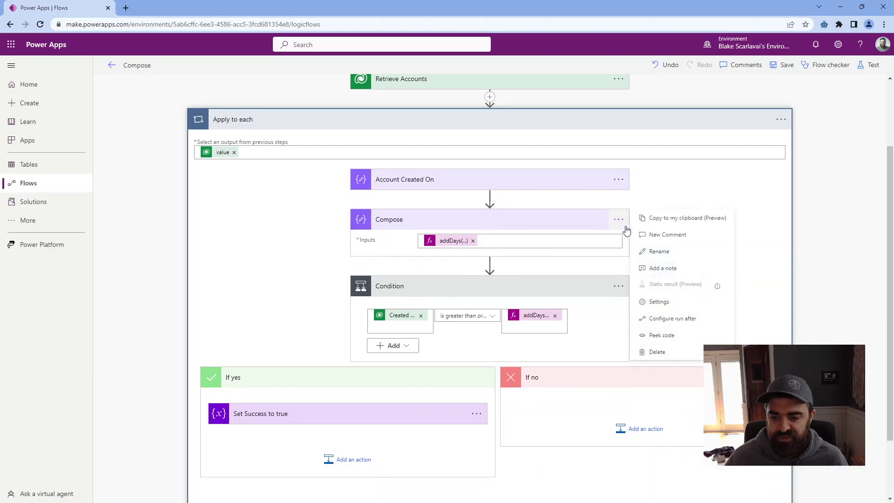
pyautogui.click(669, 254)
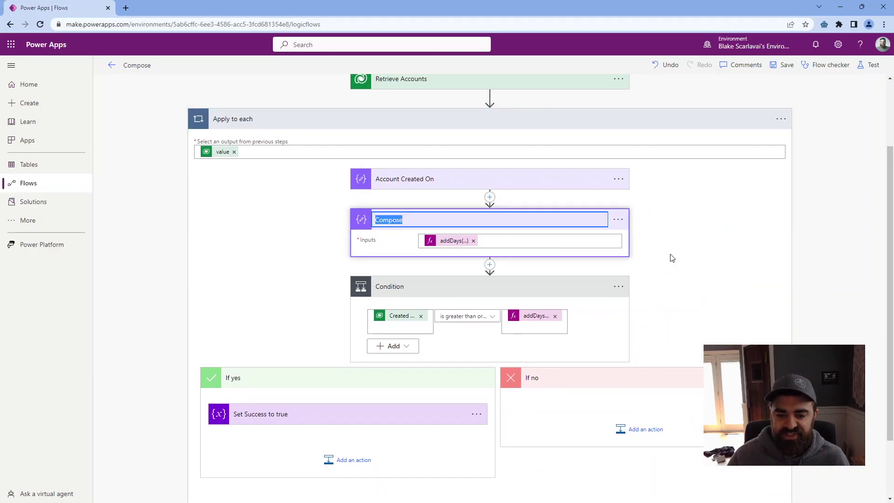
pyautogui.write('Today -30 days')
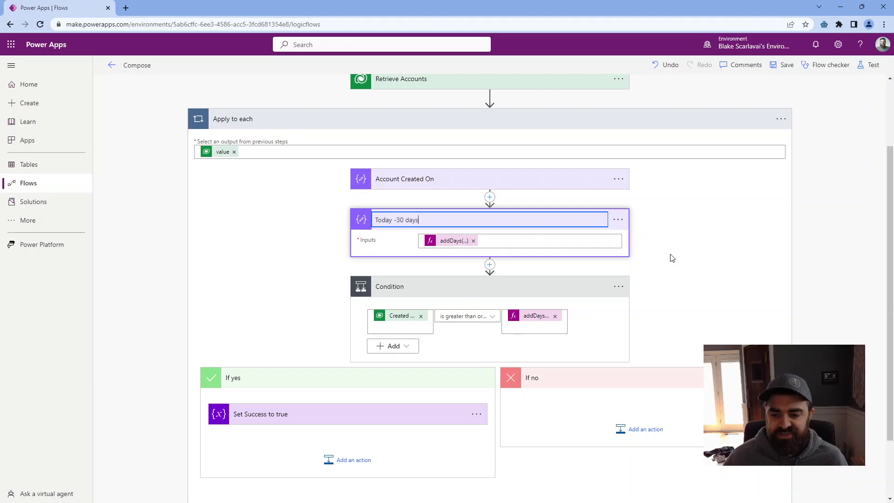
pyautogui.click(672, 258)
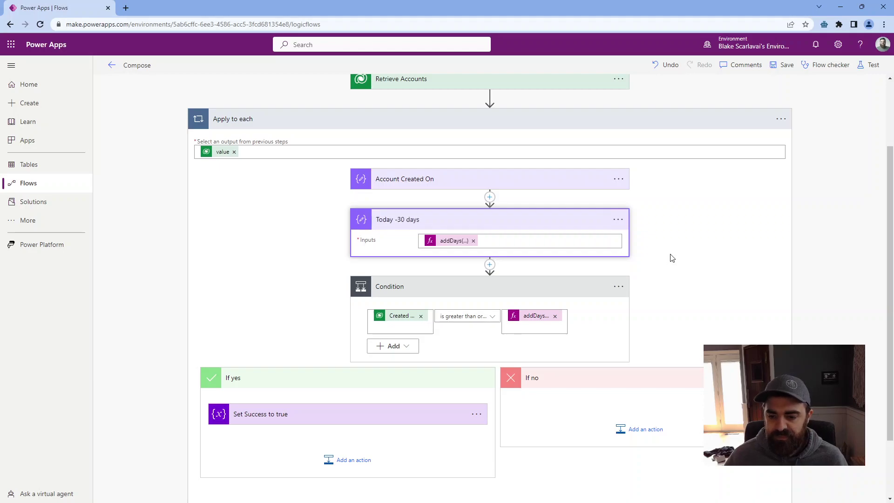
# Save the updated flow and start a manual test run with Run flow
pyautogui.click(547, 289)
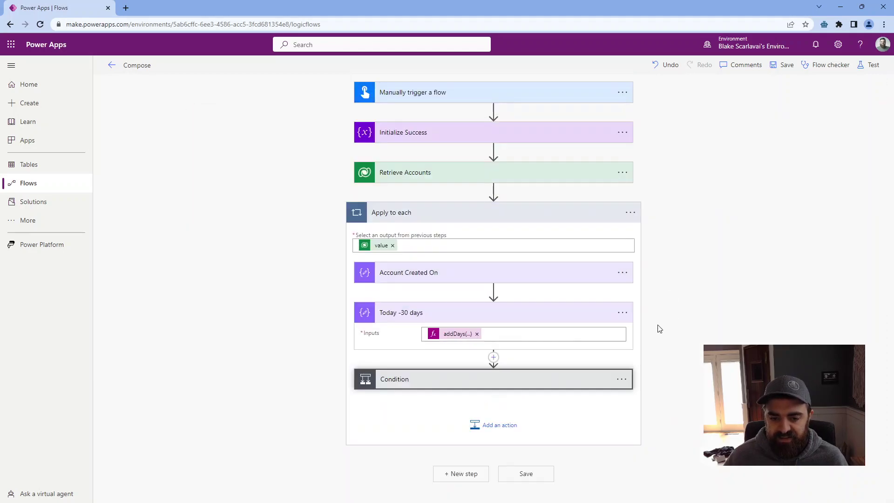
pyautogui.click(874, 68)
pyautogui.click(765, 486)
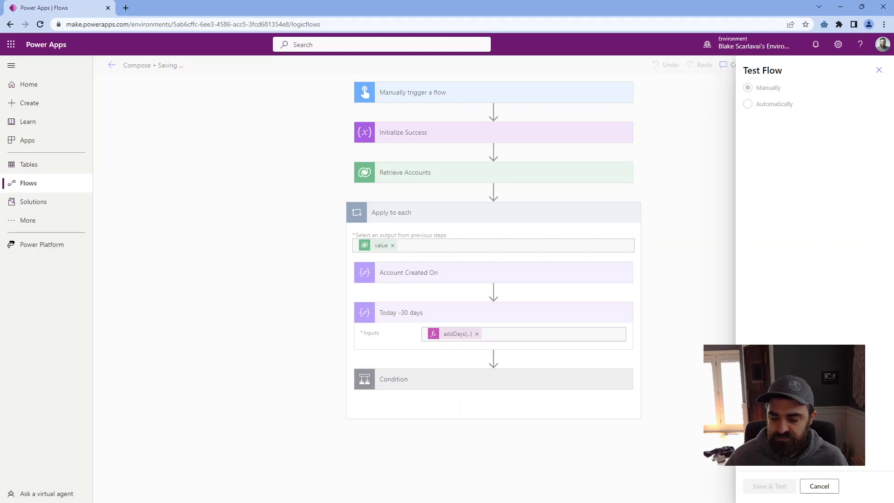
pyautogui.click(778, 486)
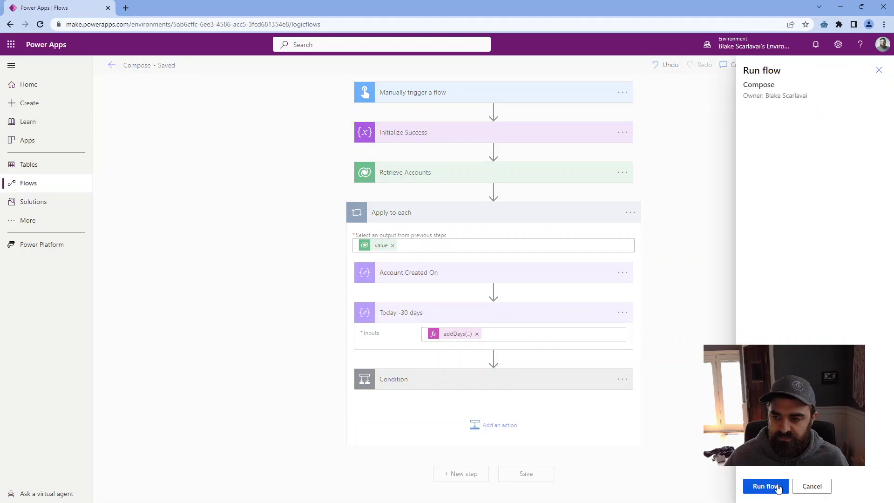
pyautogui.click(778, 487)
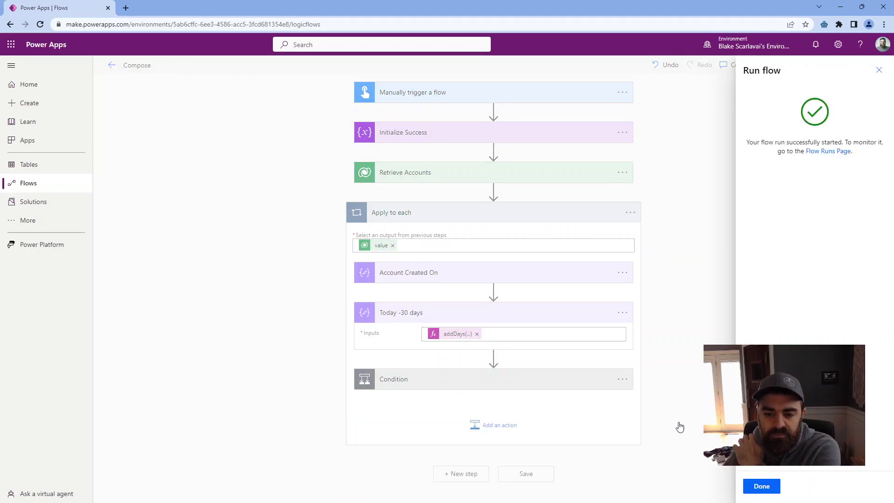
pyautogui.click(760, 489)
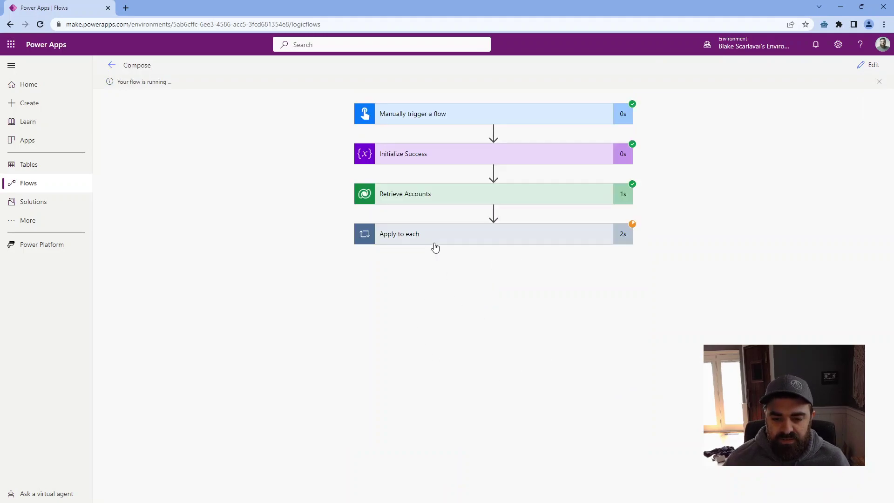
# Expand Apply to each and open Account Created On, showing 2022-04-22T19:38:05Z as input and output
pyautogui.click(370, 233)
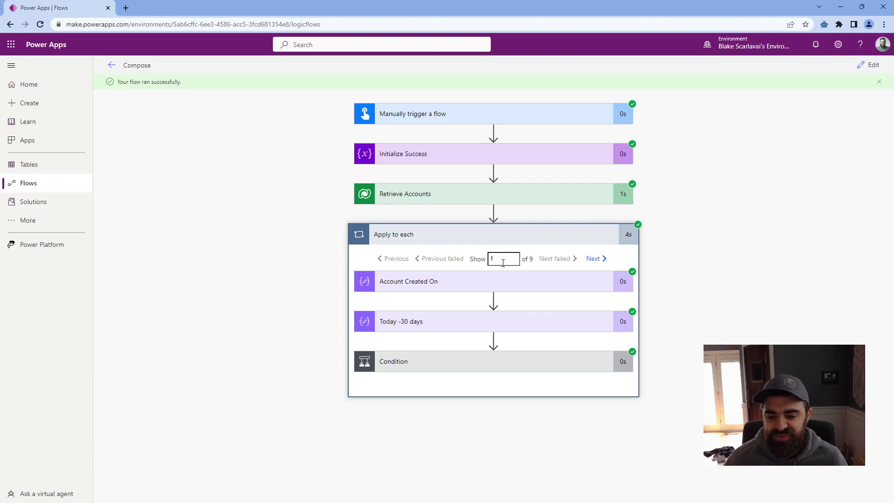
pyautogui.click(497, 259)
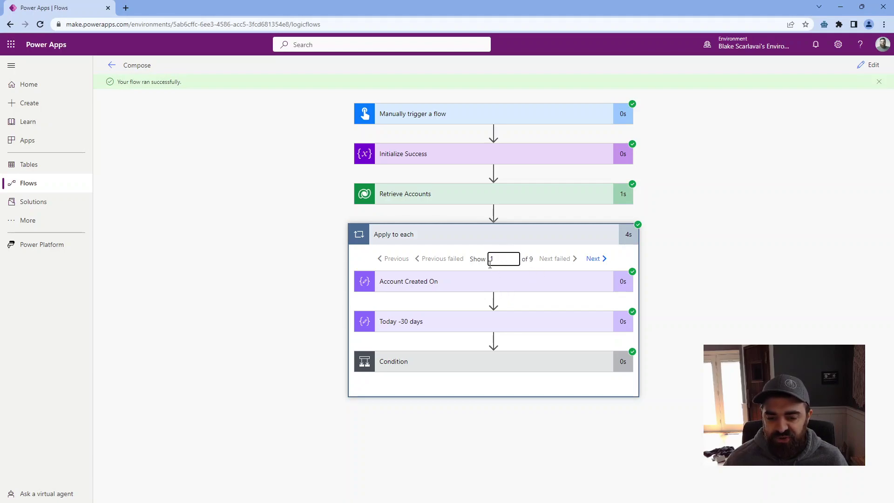
pyautogui.click(478, 288)
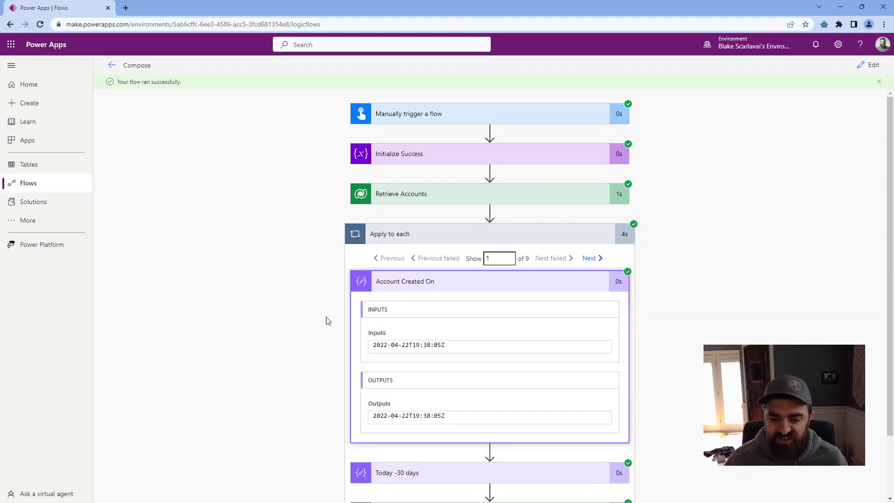
pyautogui.tripleClick(476, 349)
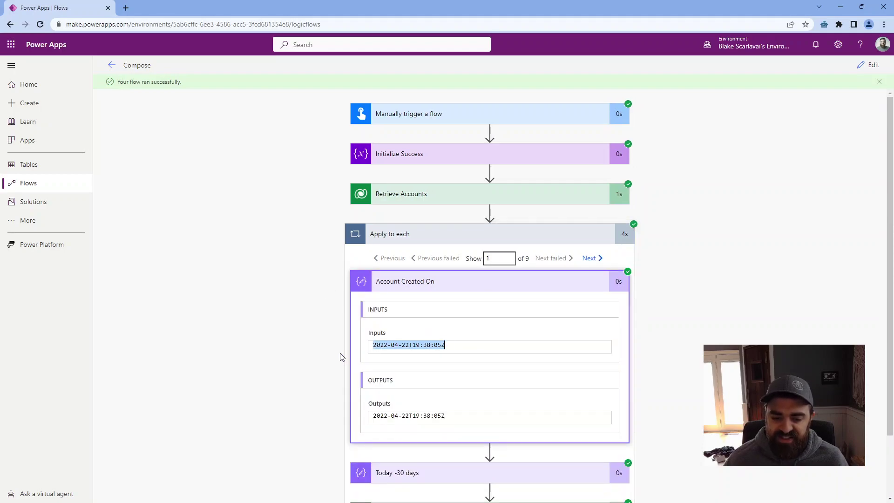
pyautogui.click(468, 345)
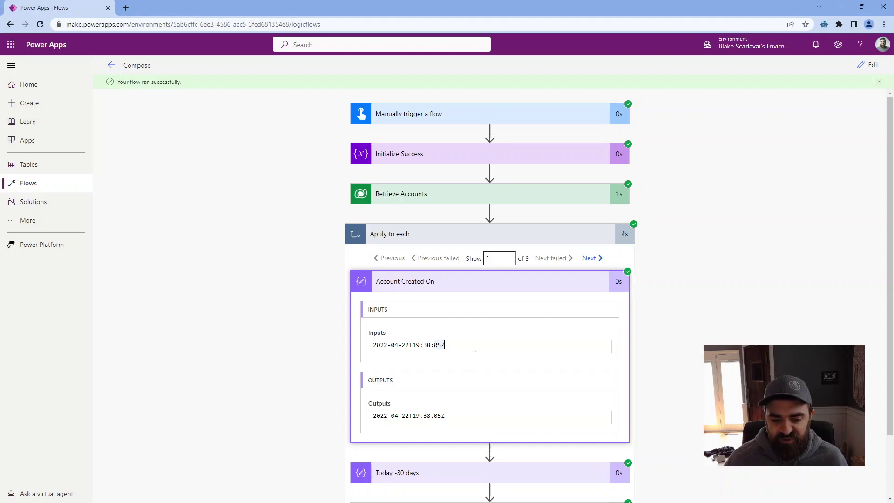
pyautogui.moveTo(473, 345); pyautogui.dragTo(372, 347)
pyautogui.click(401, 350)
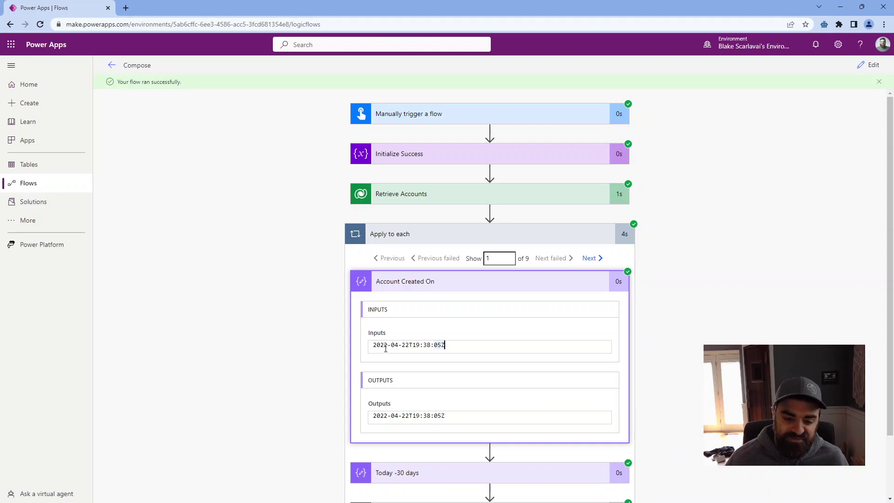
pyautogui.doubleClick(385, 348)
pyautogui.scroll(-2, 320, 330)
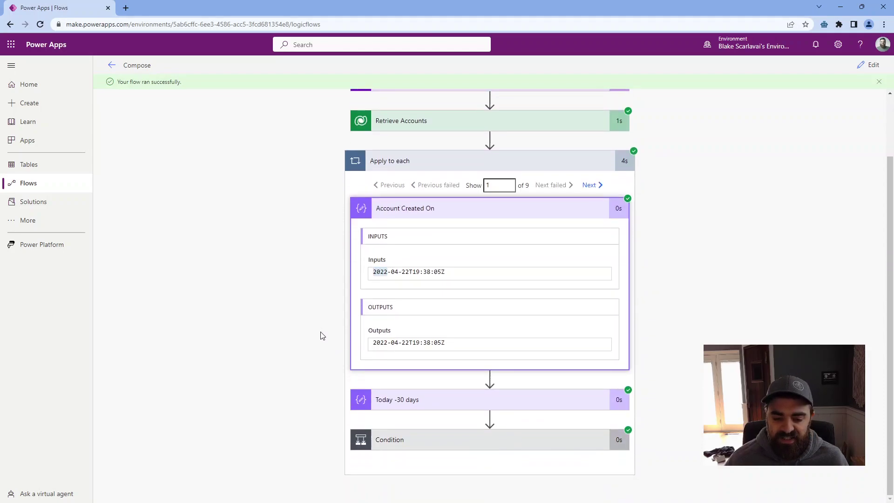
# Show Today -30 days output 2023-03-20T16:08:02.1662281Z alongside the 2022-04-22T19:38:05Z created date
pyautogui.click(393, 399)
pyautogui.scroll(-4, 297, 333)
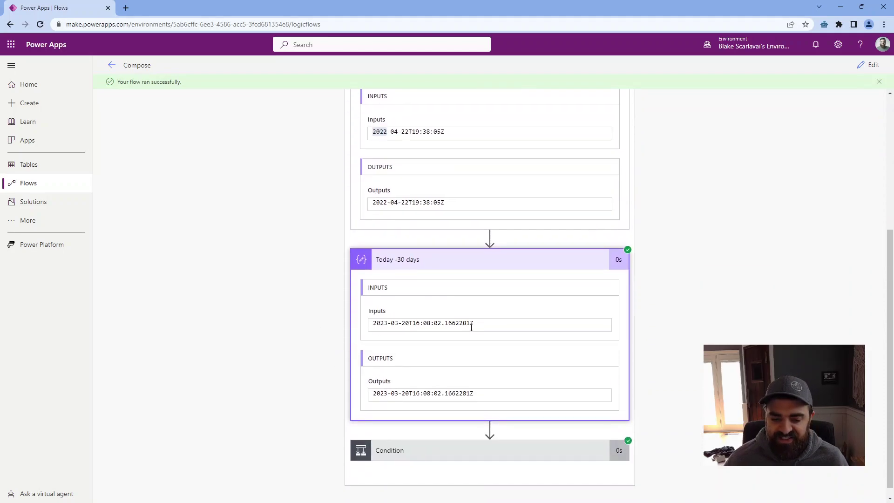
pyautogui.moveTo(517, 329); pyautogui.dragTo(325, 325)
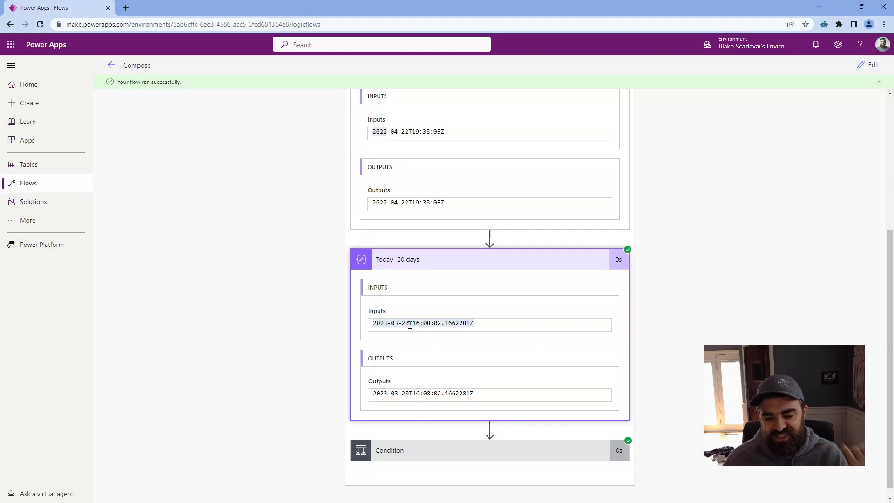
pyautogui.click(409, 325)
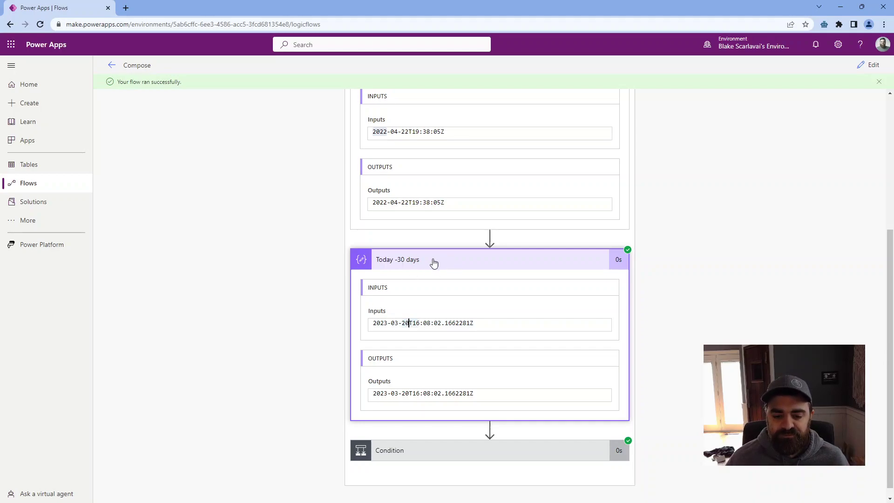
pyautogui.tripleClick(419, 202)
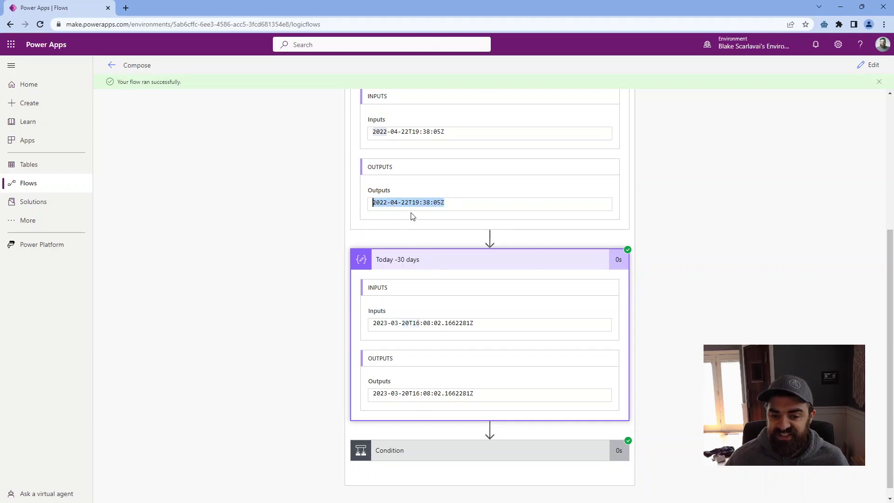
pyautogui.click(368, 203)
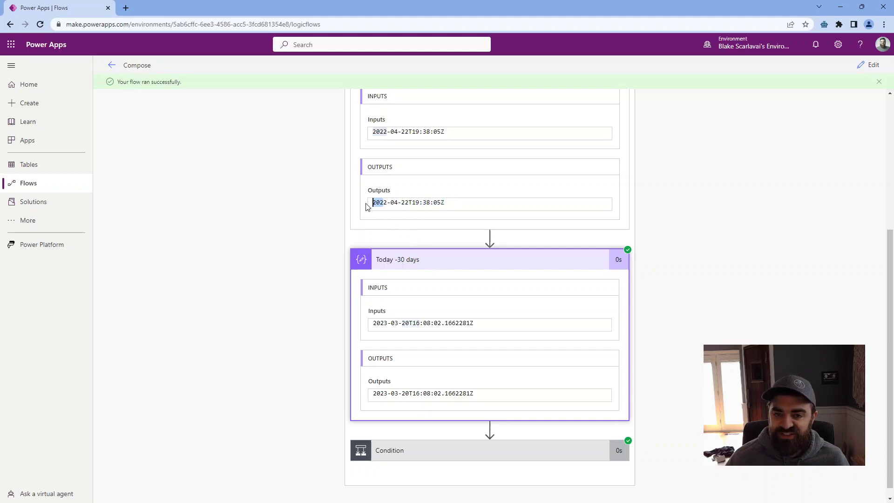
pyautogui.click(456, 200)
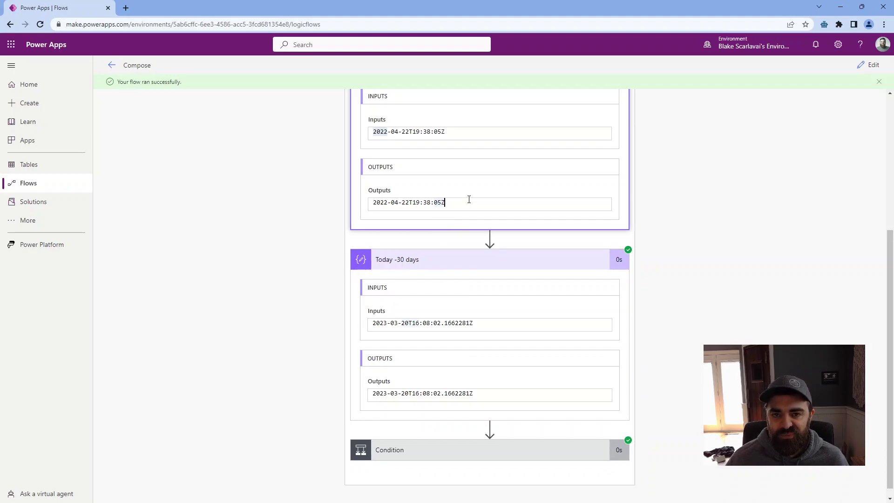
# Collapse the Today -30 days and Account Created On run details, briefly re-expanding Account Created On
pyautogui.click(434, 263)
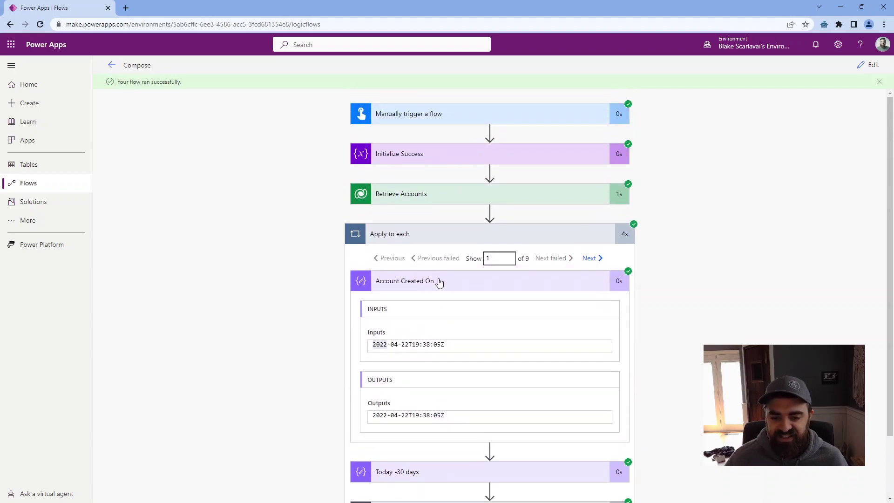
pyautogui.click(439, 280)
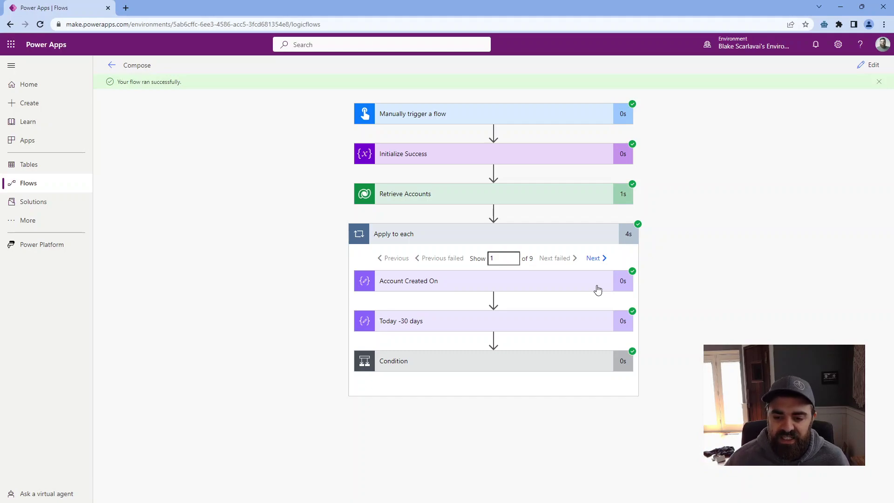
pyautogui.click(598, 290)
pyautogui.click(631, 286)
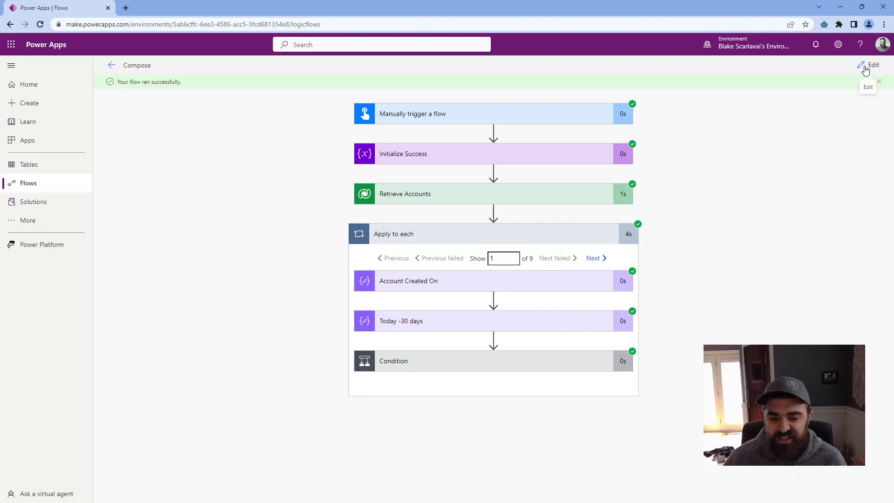
# Switch to edit mode and review Initialize Success, Today -30 days, the Condition and Set Success to true
pyautogui.click(865, 68)
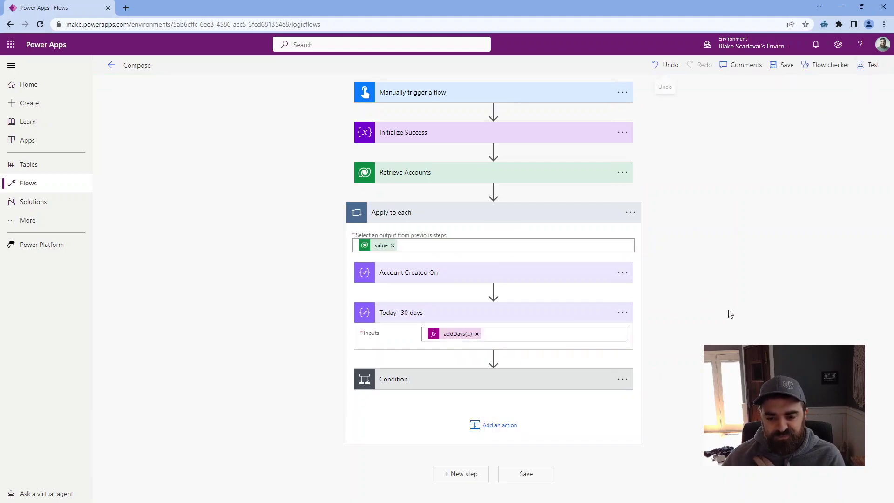
pyautogui.click(573, 318)
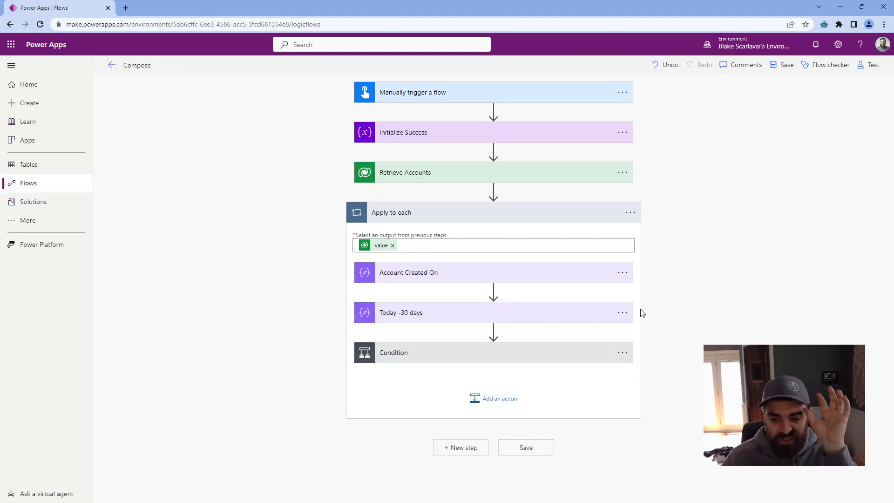
pyautogui.click(573, 320)
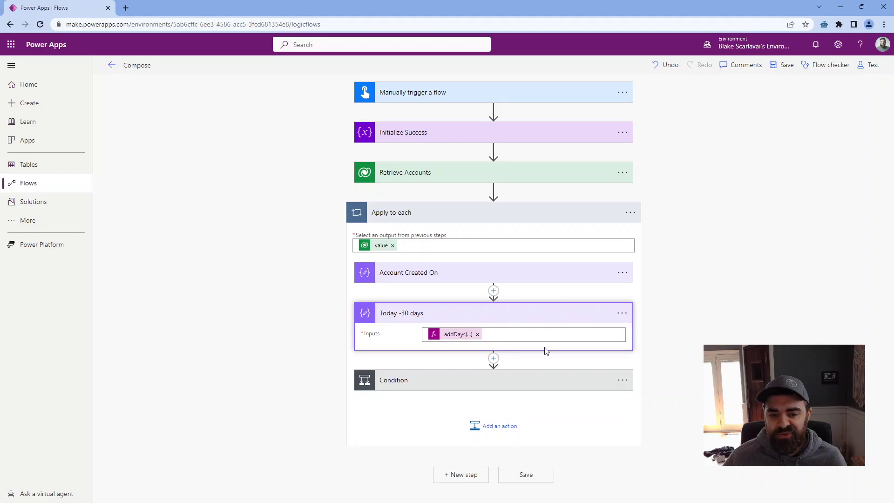
pyautogui.click(522, 140)
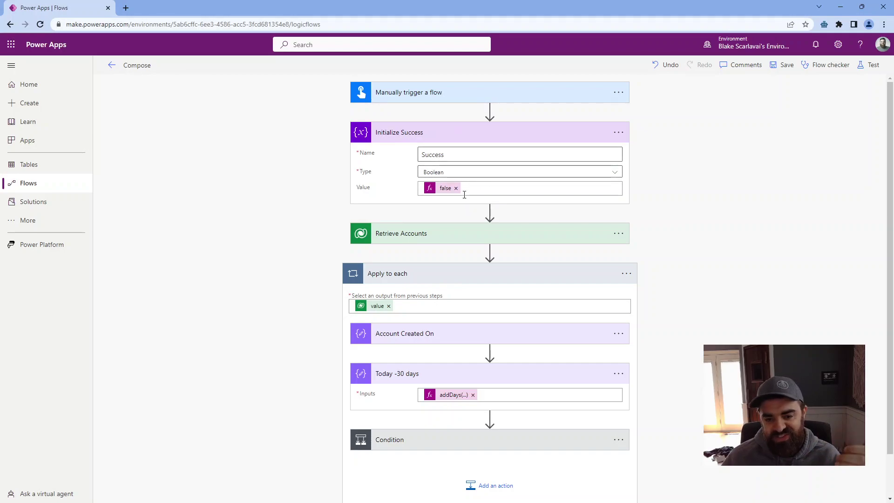
pyautogui.scroll(-1, 404, 344)
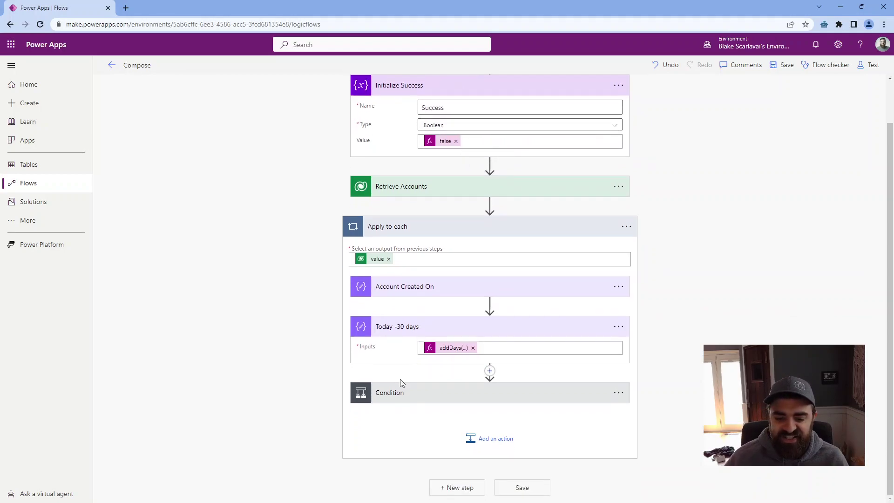
pyautogui.click(401, 392)
pyautogui.scroll(-2, 284, 428)
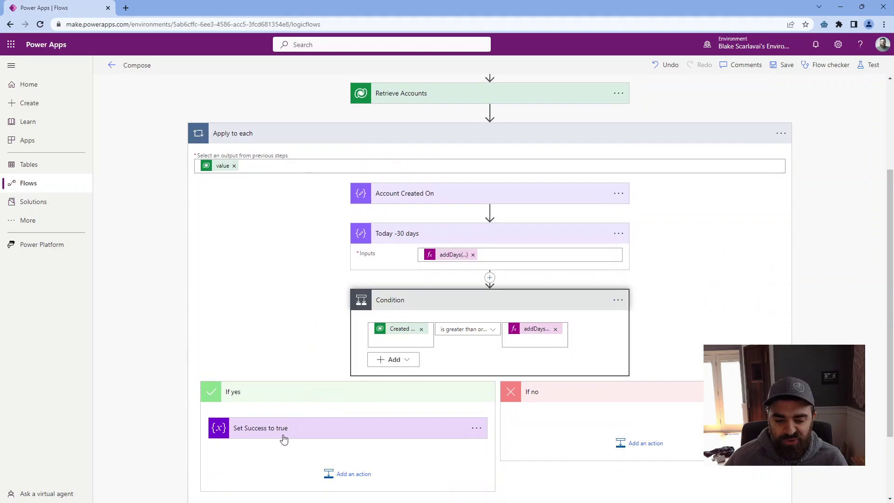
pyautogui.click(289, 419)
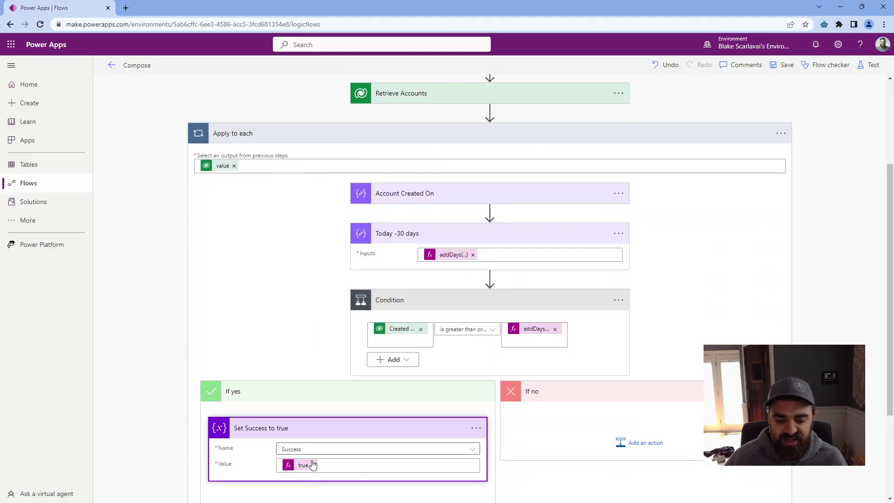
pyautogui.scroll(3, 405, 233)
pyautogui.scroll(-4, 449, 282)
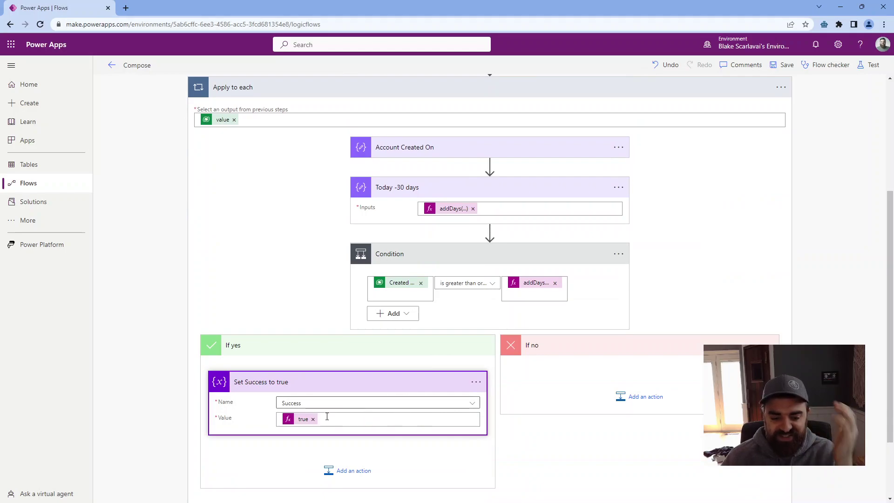
pyautogui.scroll(4, 340, 389)
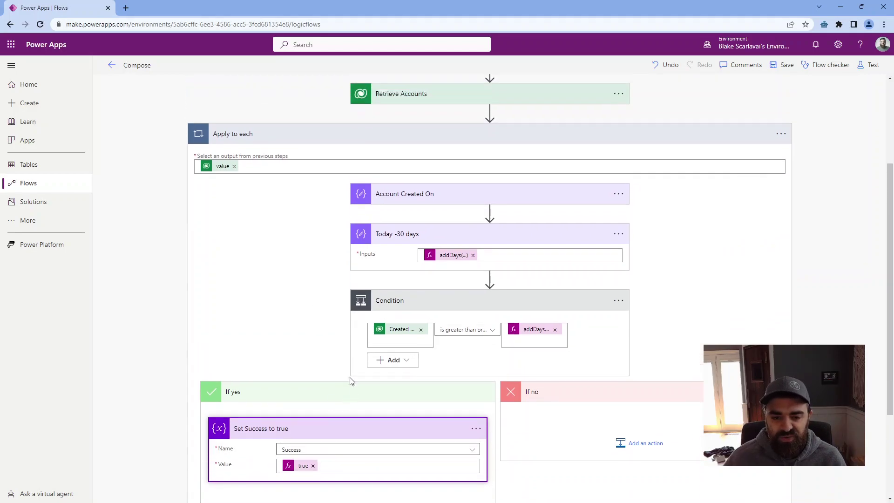
pyautogui.click(445, 136)
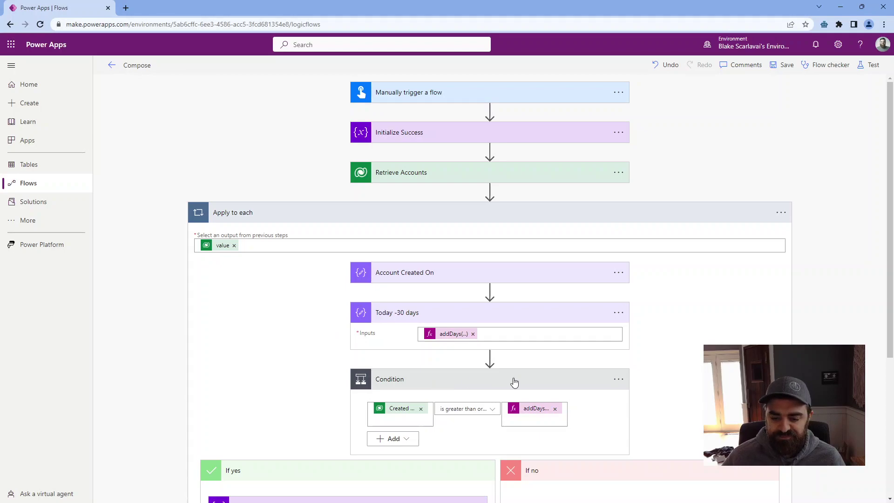
# Replace the Condition's addDays expression with the Today -30 days Outputs from Dynamic content
pyautogui.click(555, 409)
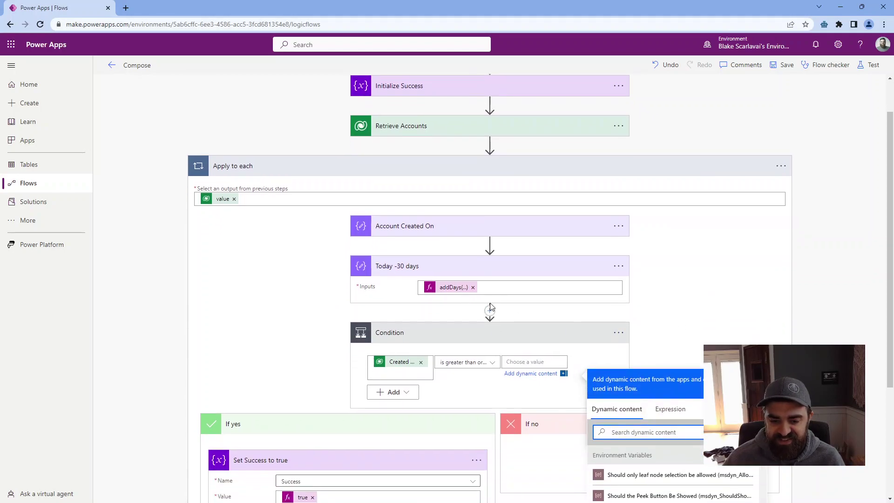
pyautogui.scroll(-1, 643, 332)
pyautogui.click(533, 317)
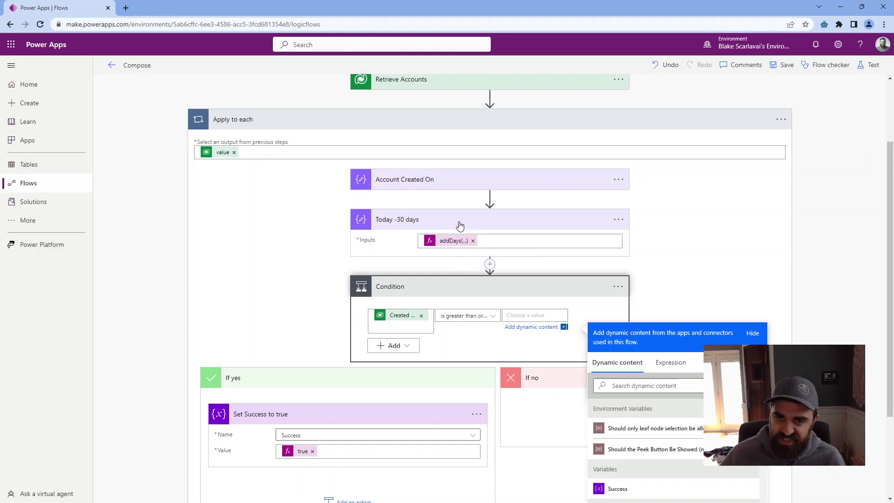
pyautogui.scroll(-2, 601, 299)
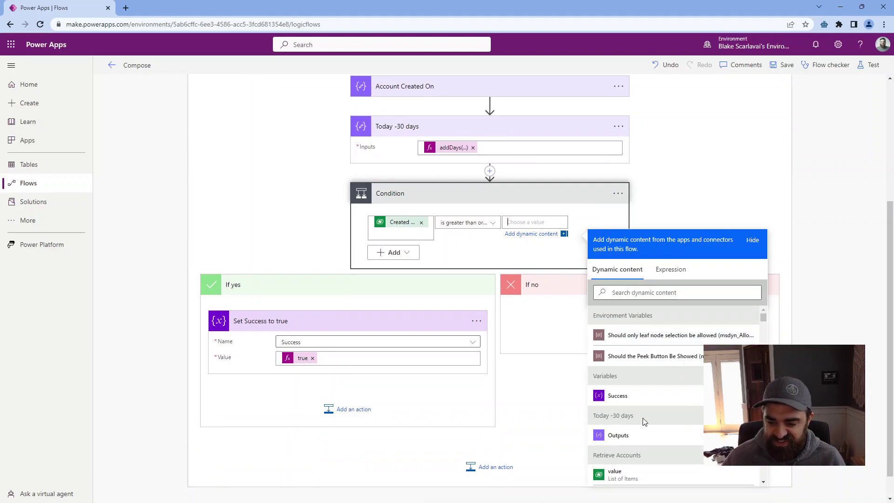
pyautogui.click(624, 436)
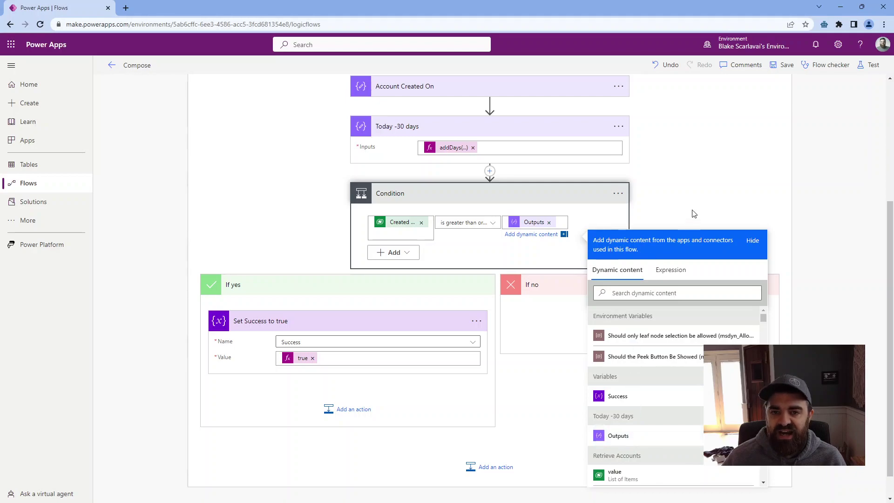
pyautogui.click(680, 207)
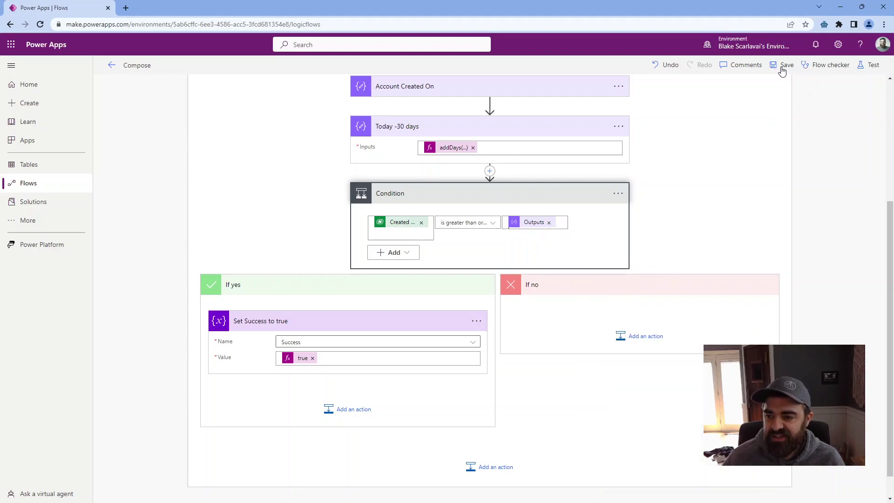
# Save and manually test-run the flow, then expand Apply to each to view its first iteration
pyautogui.click(869, 65)
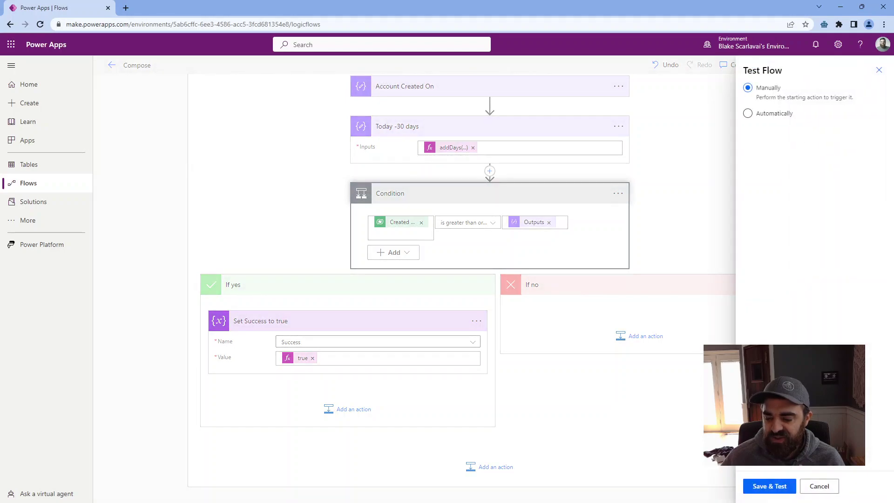
pyautogui.click(770, 486)
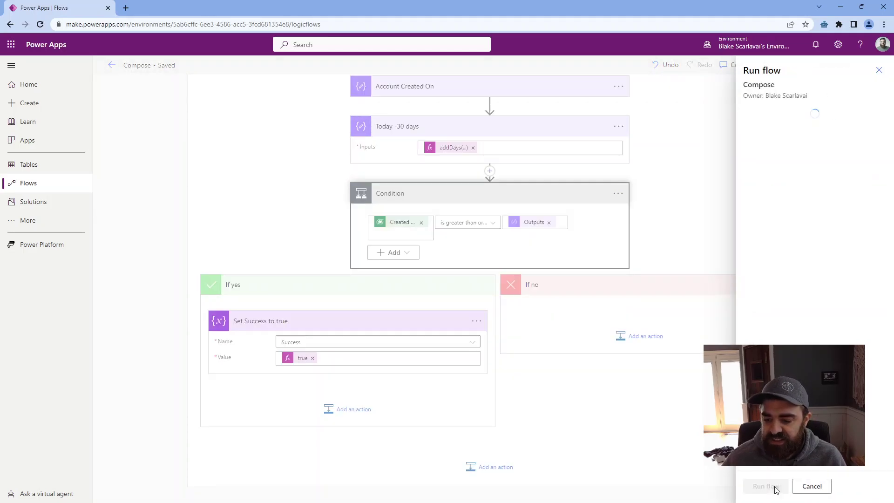
pyautogui.click(759, 484)
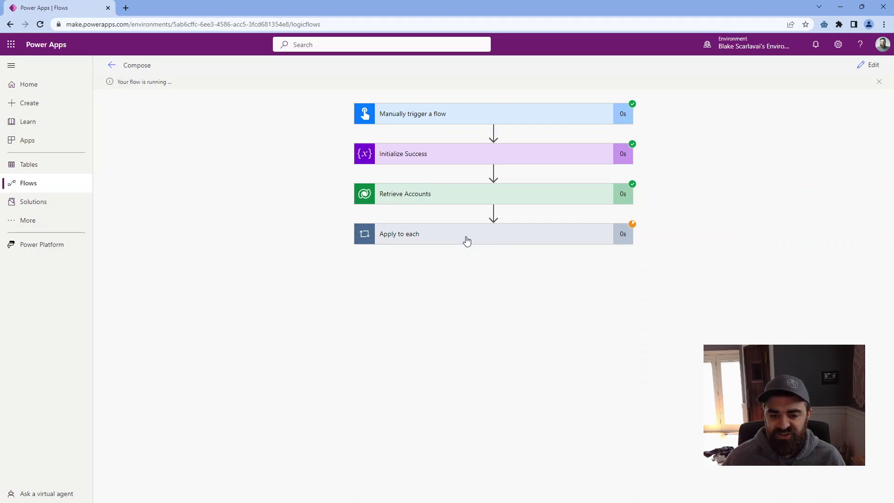
pyautogui.click(499, 241)
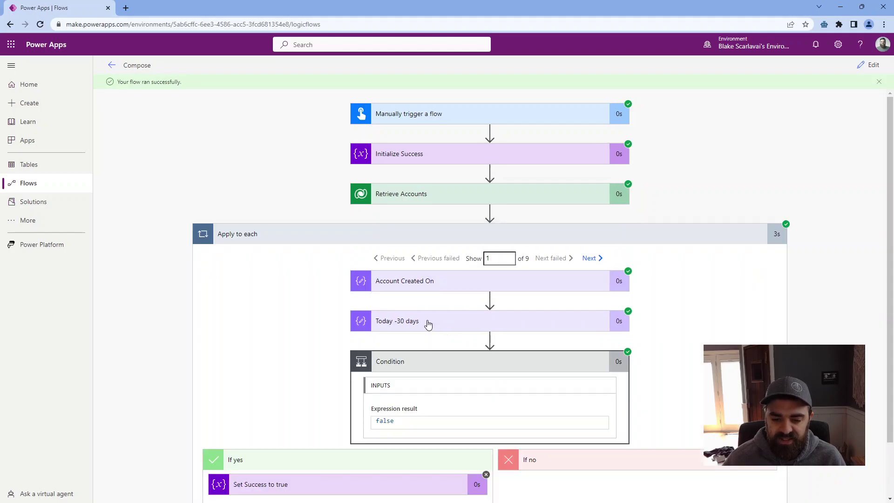
# Expand Account Created On and Today -30 days run details to read their output dates
pyautogui.click(427, 321)
pyautogui.click(419, 282)
pyautogui.scroll(-5, 407, 344)
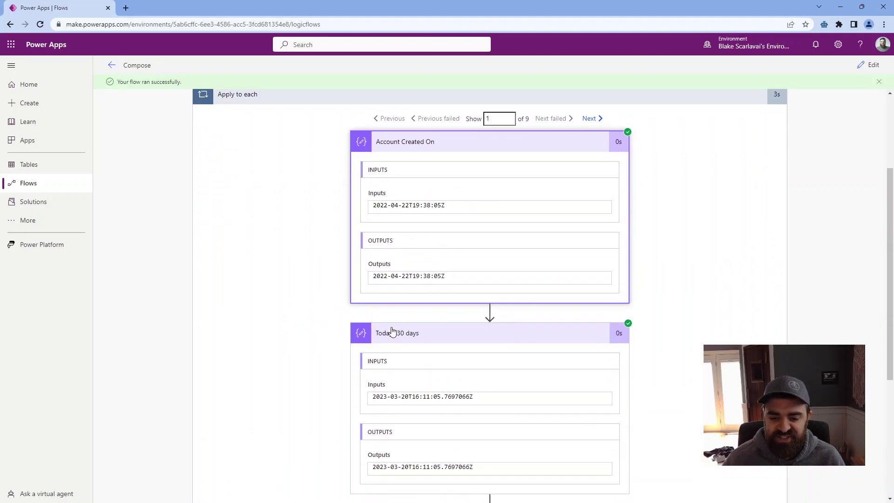
pyautogui.scroll(-3, 539, 461)
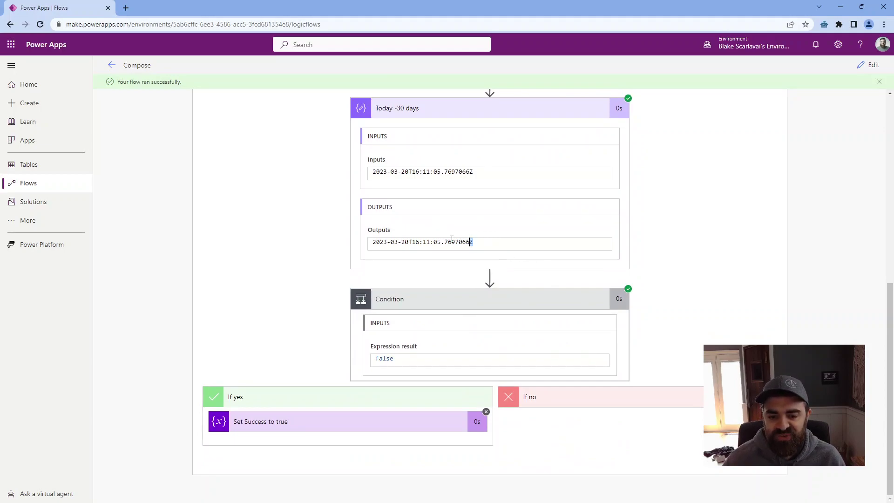
pyautogui.moveTo(472, 242); pyautogui.dragTo(373, 243)
pyautogui.click(501, 244)
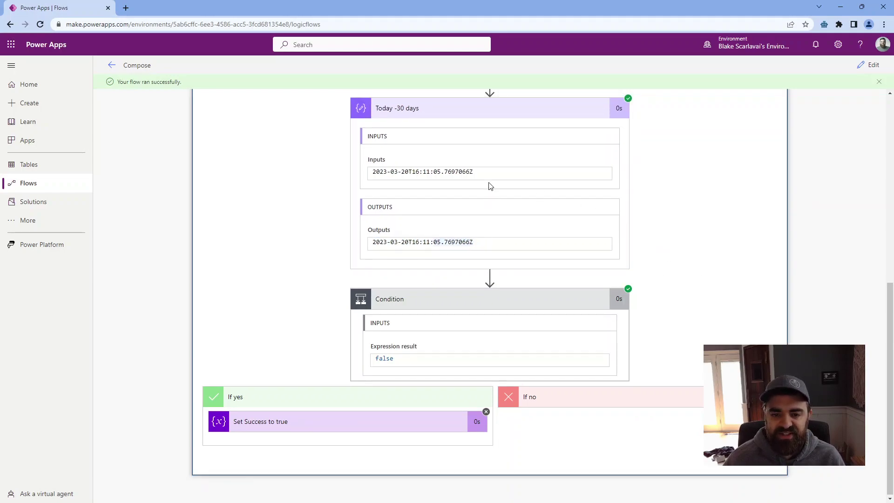
# Collapse Today -30 days and the Apply to each card to show the four top-level steps
pyautogui.click(496, 109)
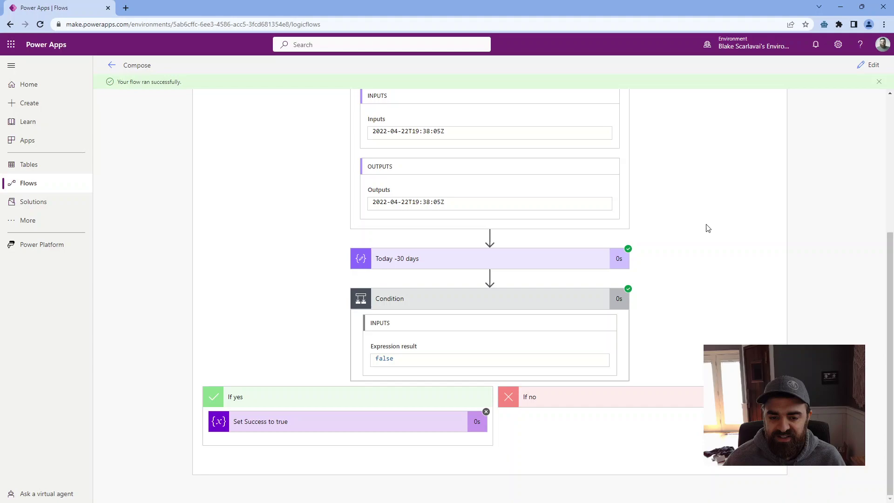
pyautogui.scroll(2, 707, 228)
pyautogui.click(591, 116)
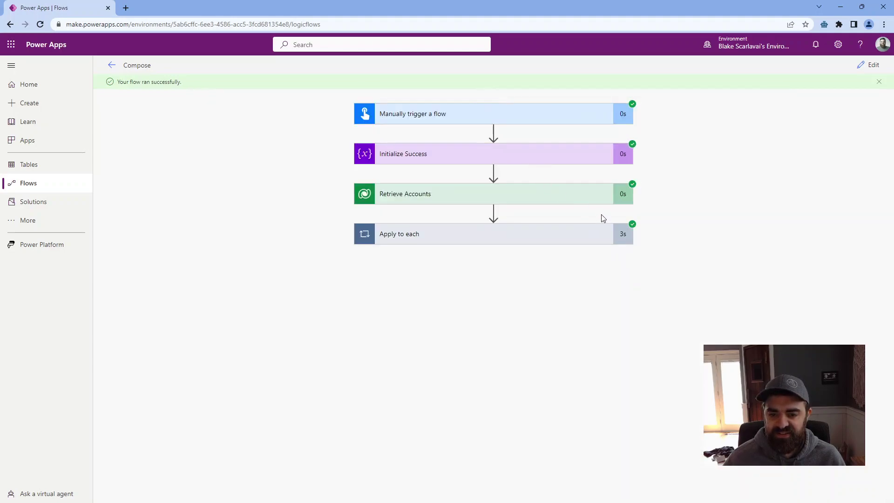